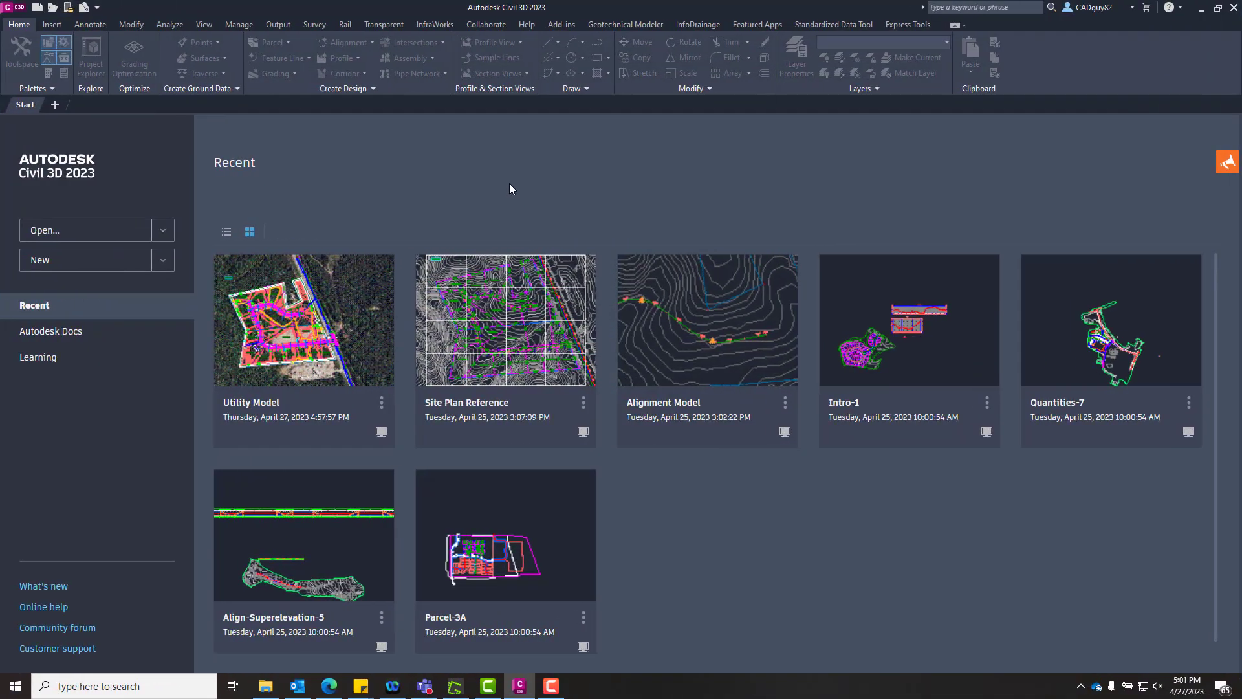
Start a new blank drawing and show Drawing1's Toolspace Settings tree.
{"action": "left_click", "coordinate": [56, 105]}
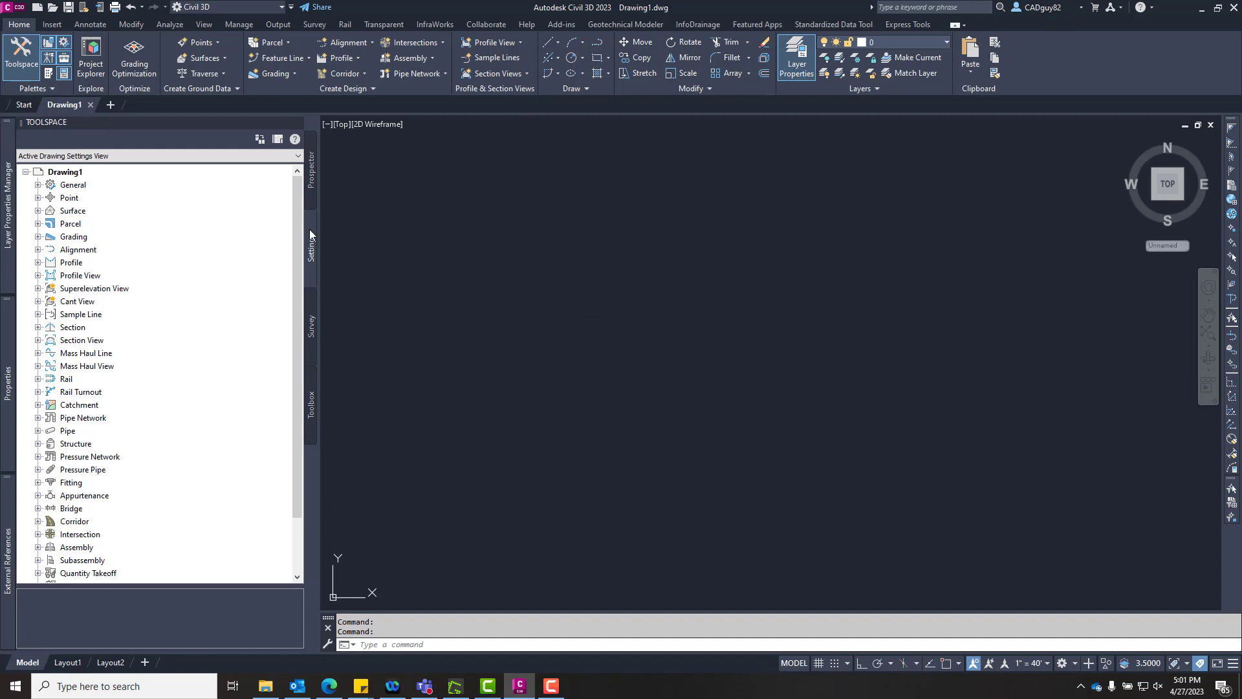
{"action": "left_click", "coordinate": [21, 72]}
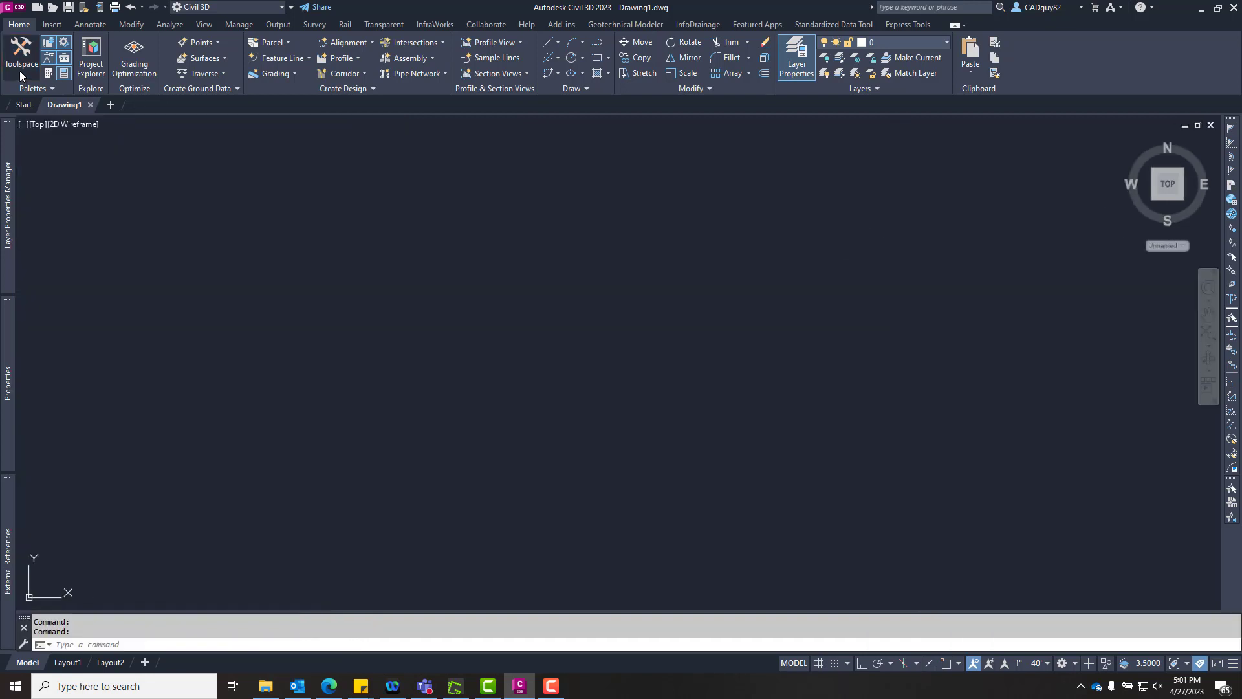
{"action": "left_click", "coordinate": [20, 73]}
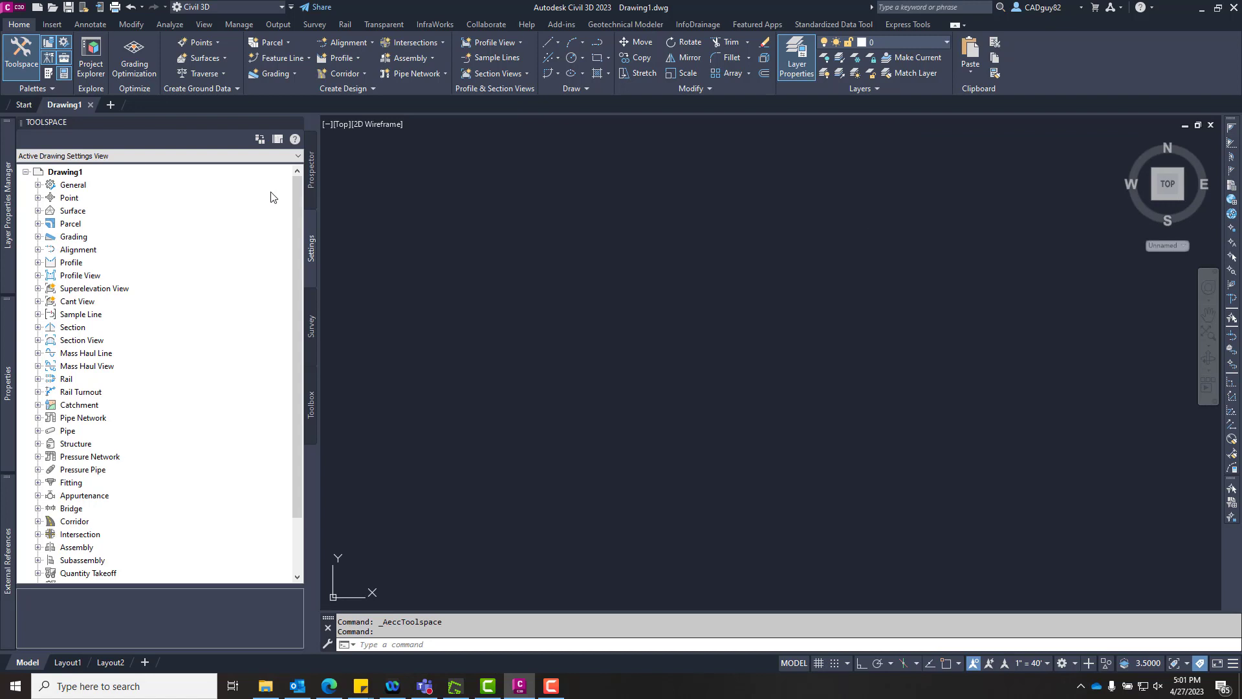
{"action": "left_click", "coordinate": [309, 187]}
{"action": "left_click", "coordinate": [311, 240]}
{"action": "left_click", "coordinate": [63, 173]}
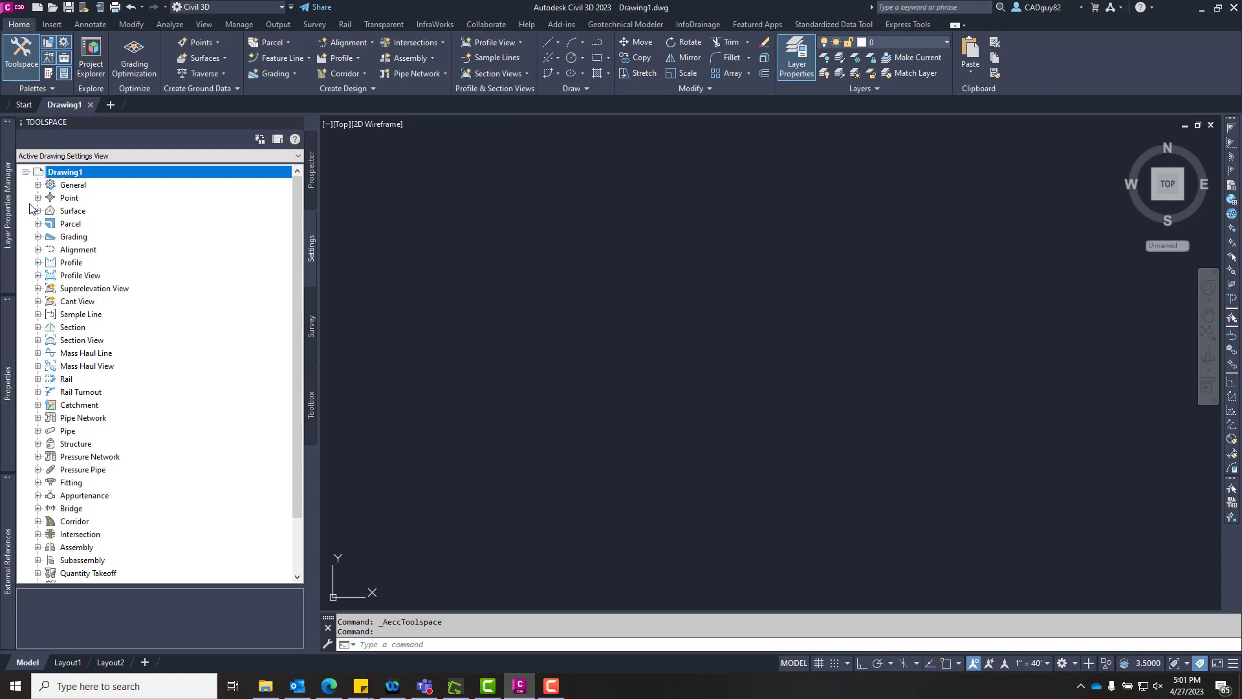
In Edit Drawing Settings, choose category USA, South Carolina and NAD83 South Carolina State Planes, US Foot.
{"action": "right_click", "coordinate": [74, 176]}
{"action": "left_click", "coordinate": [103, 180]}
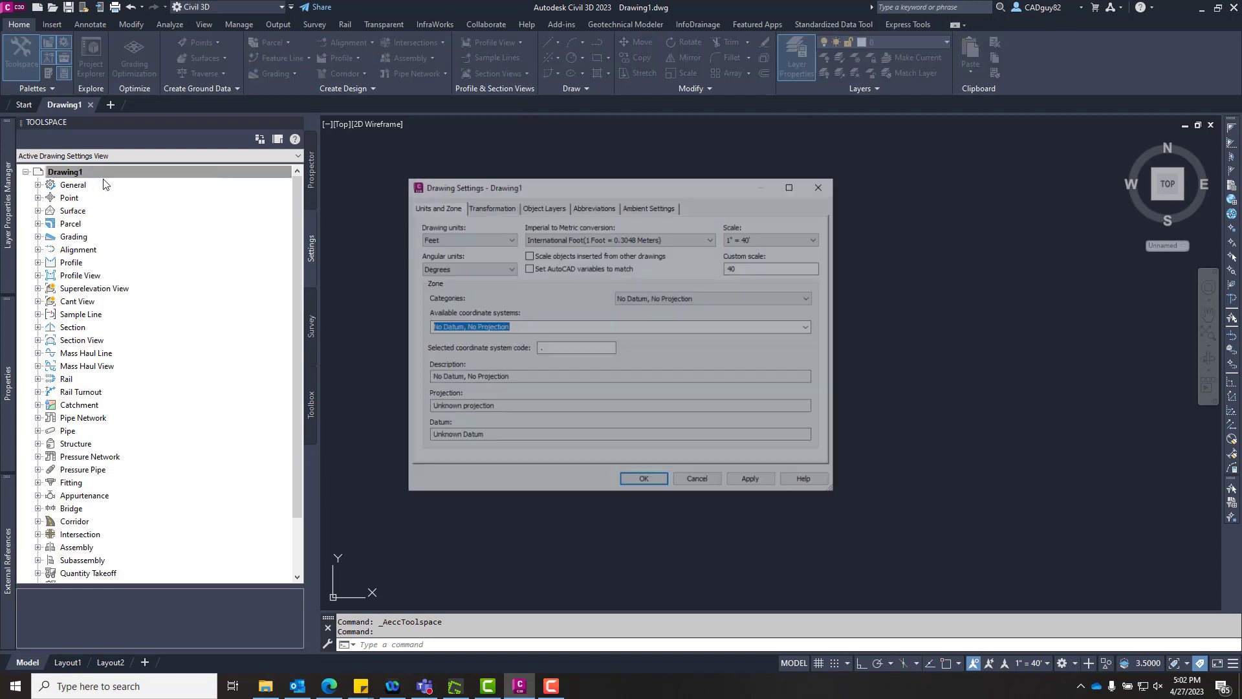
{"action": "left_click", "coordinate": [810, 299]}
{"action": "left_click_drag", "start_coordinate": [816, 333], "coordinate": [818, 502]}
{"action": "left_click", "coordinate": [647, 508]}
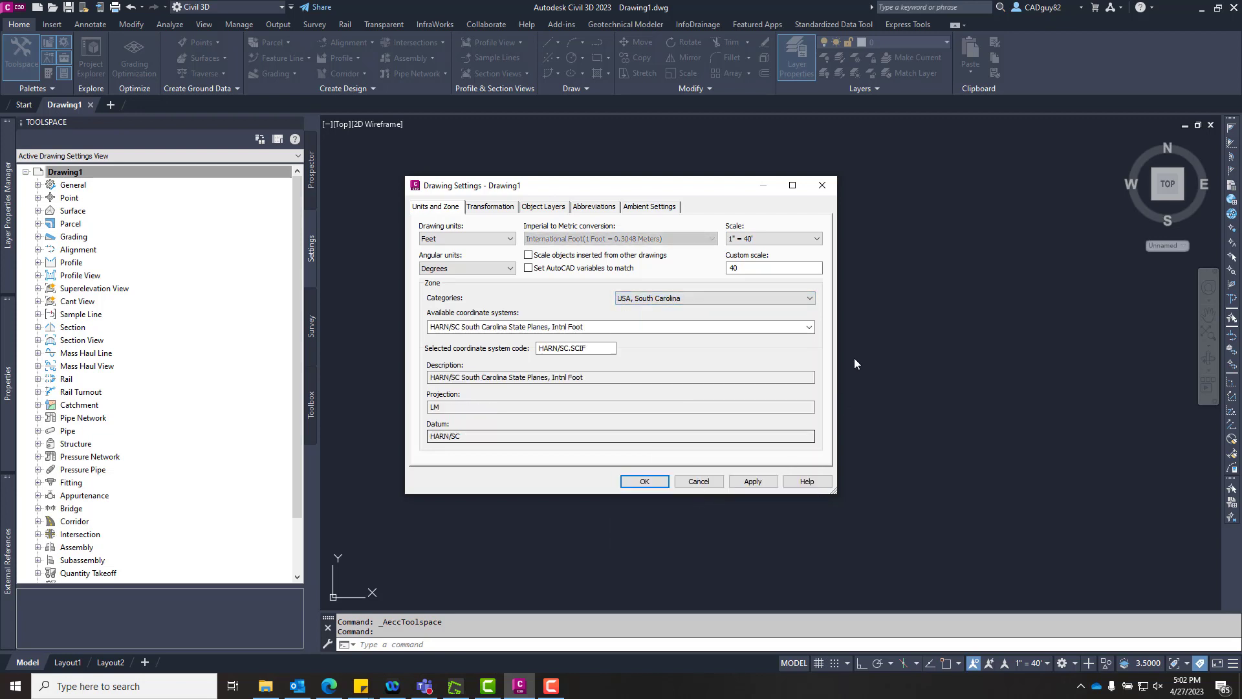
{"action": "left_click", "coordinate": [809, 328]}
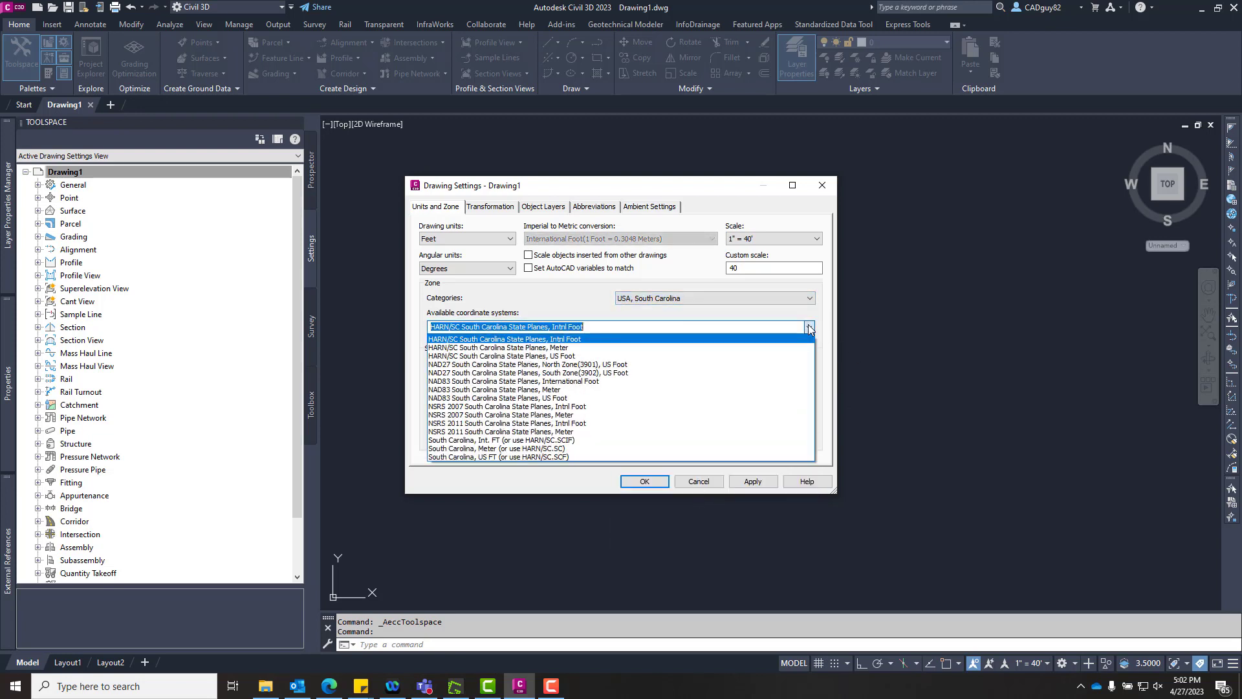
{"action": "left_click", "coordinate": [521, 398]}
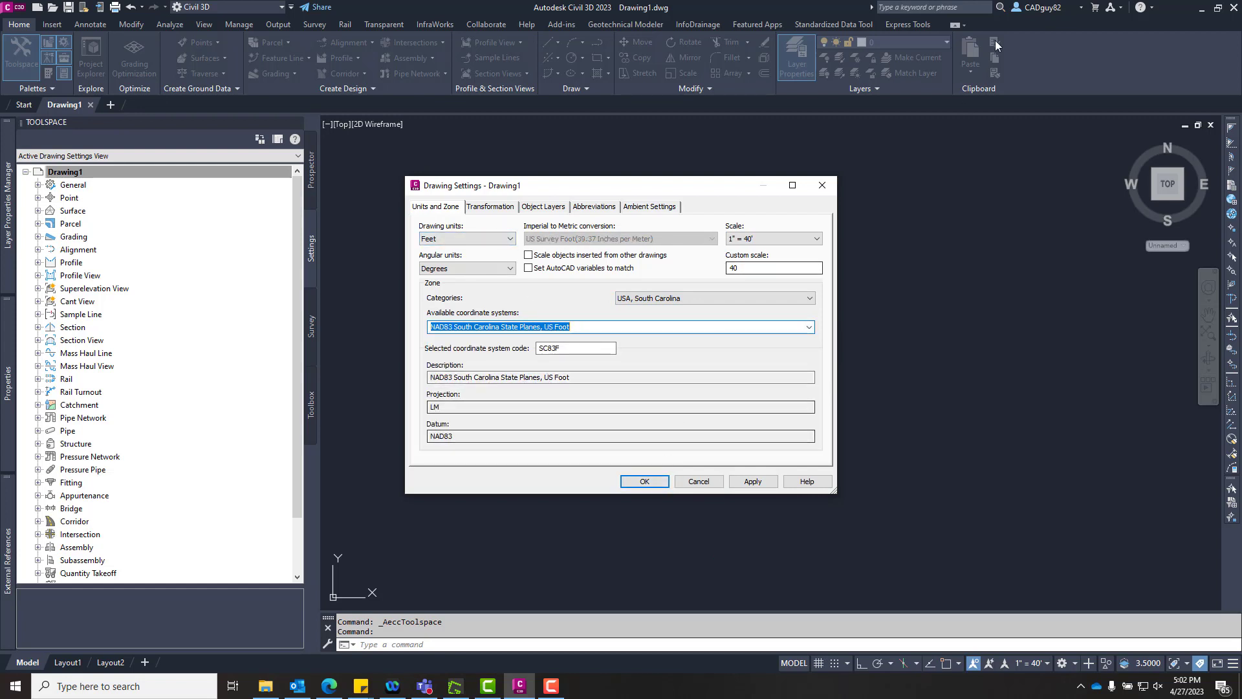
{"action": "left_click", "coordinate": [644, 482]}
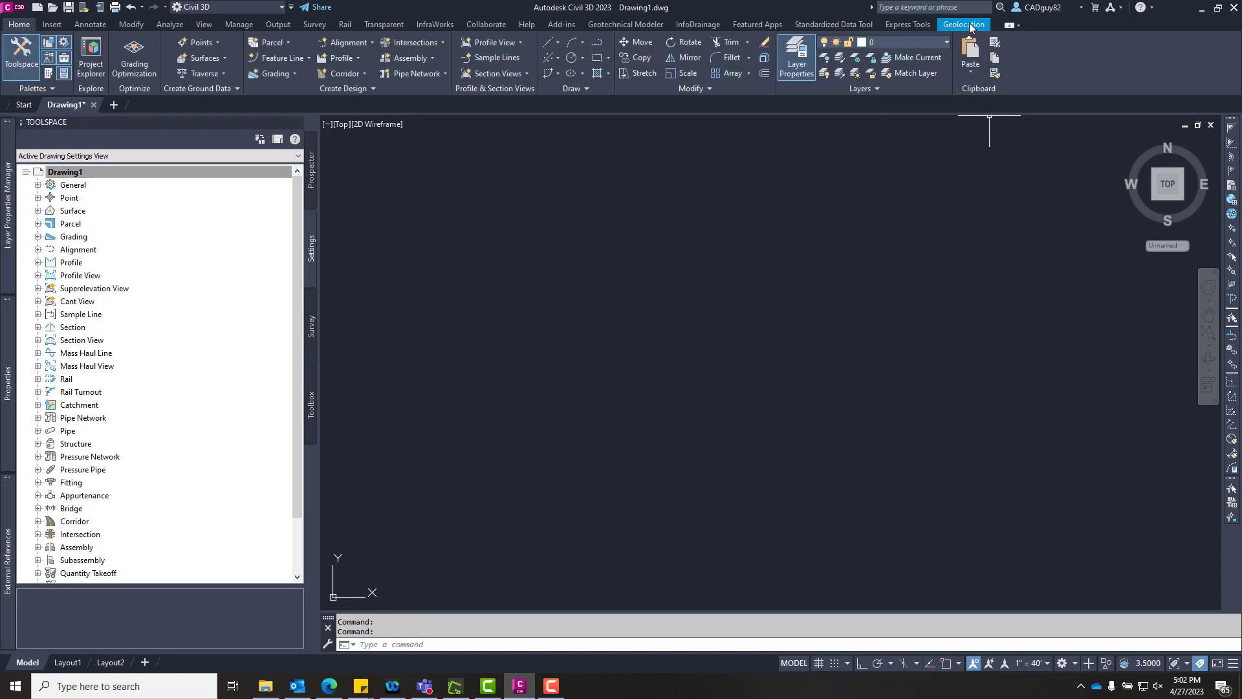
Turn on the Map Aerial online map from Geolocation, accept online data, and pan the view.
{"action": "left_click", "coordinate": [969, 25]}
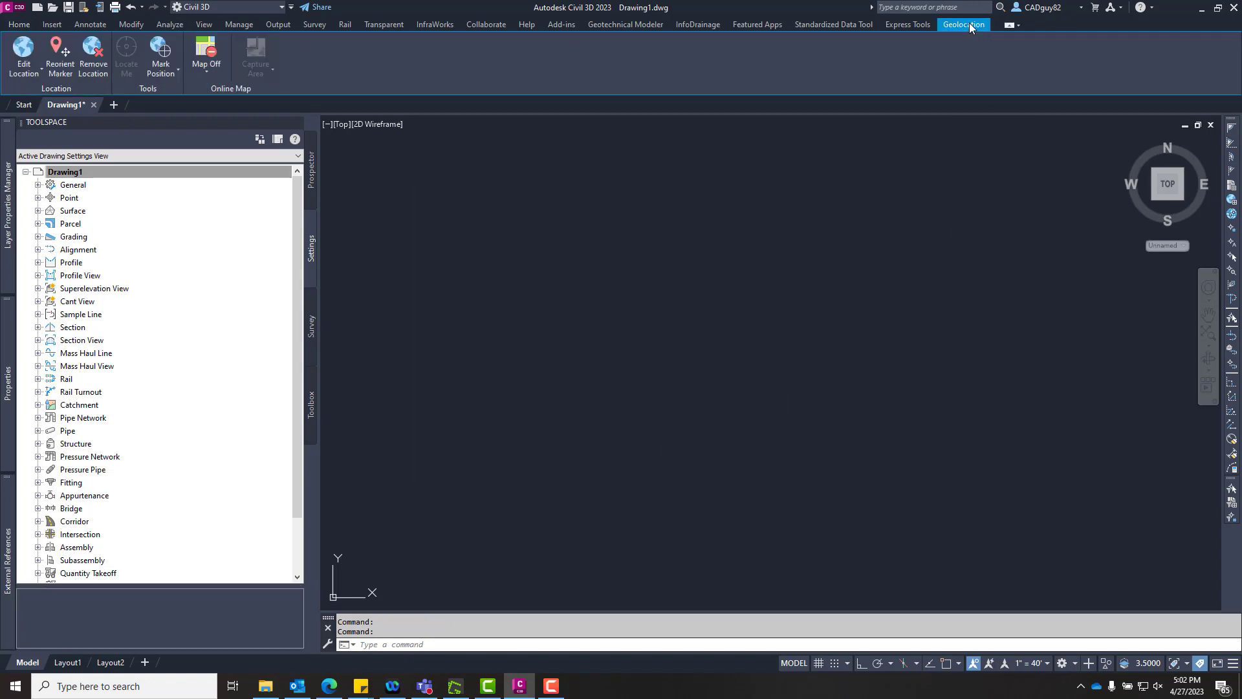
{"action": "left_click", "coordinate": [210, 68]}
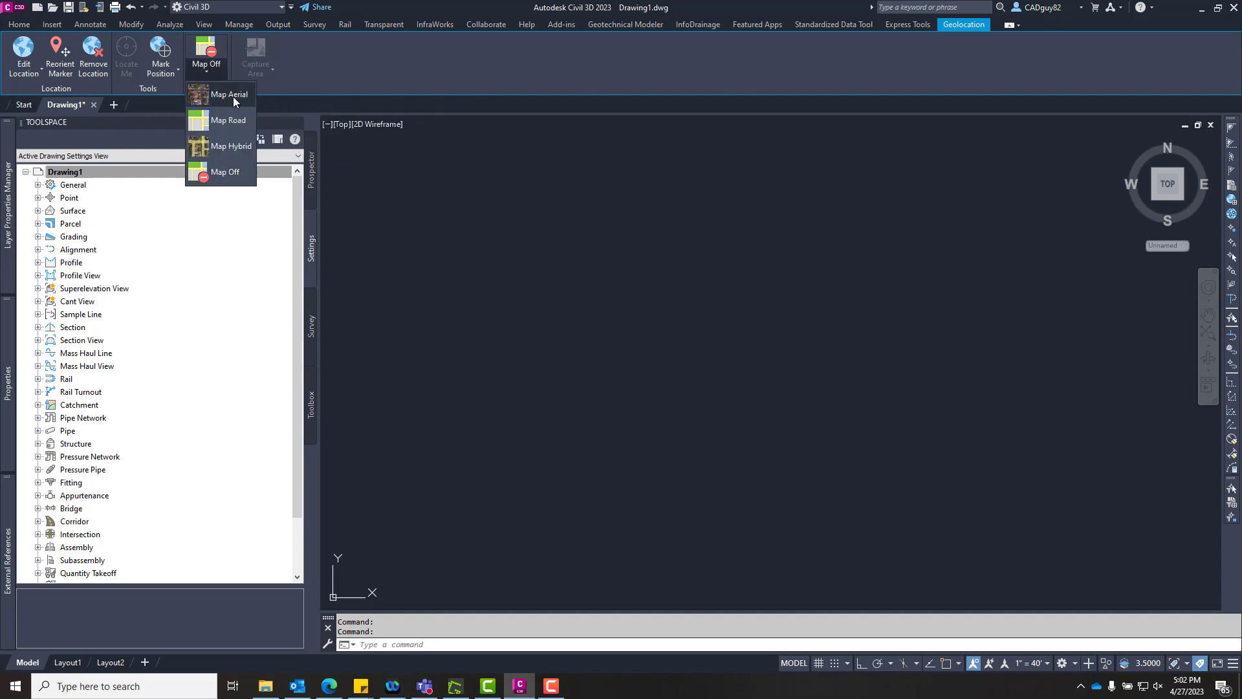
{"action": "left_click", "coordinate": [230, 95]}
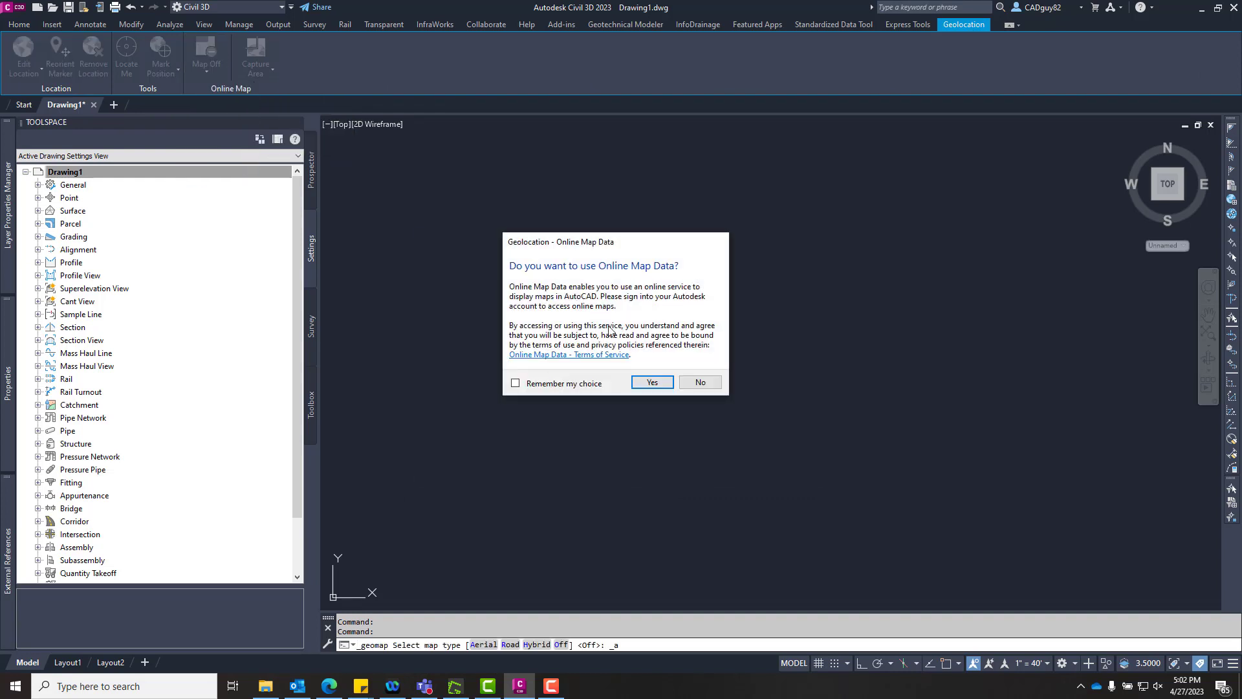
{"action": "left_click", "coordinate": [650, 382]}
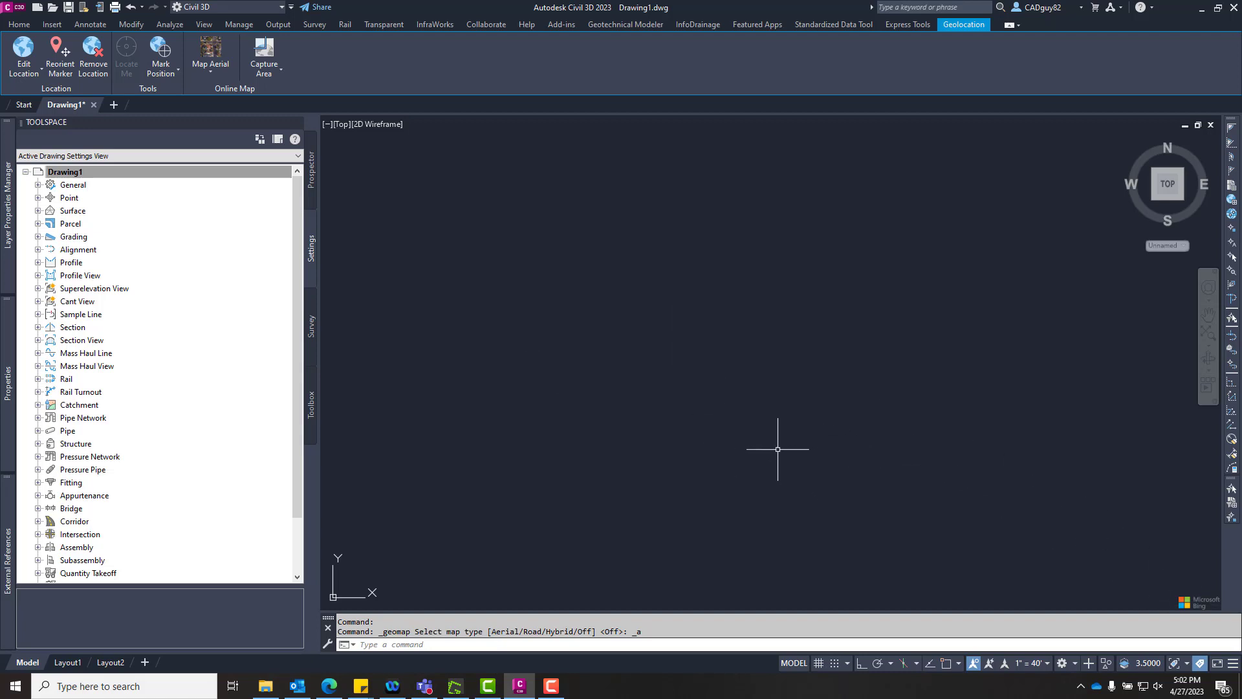
{"action": "scroll", "coordinate": [883, 410], "scroll_direction": "up", "scroll_amount": 6}
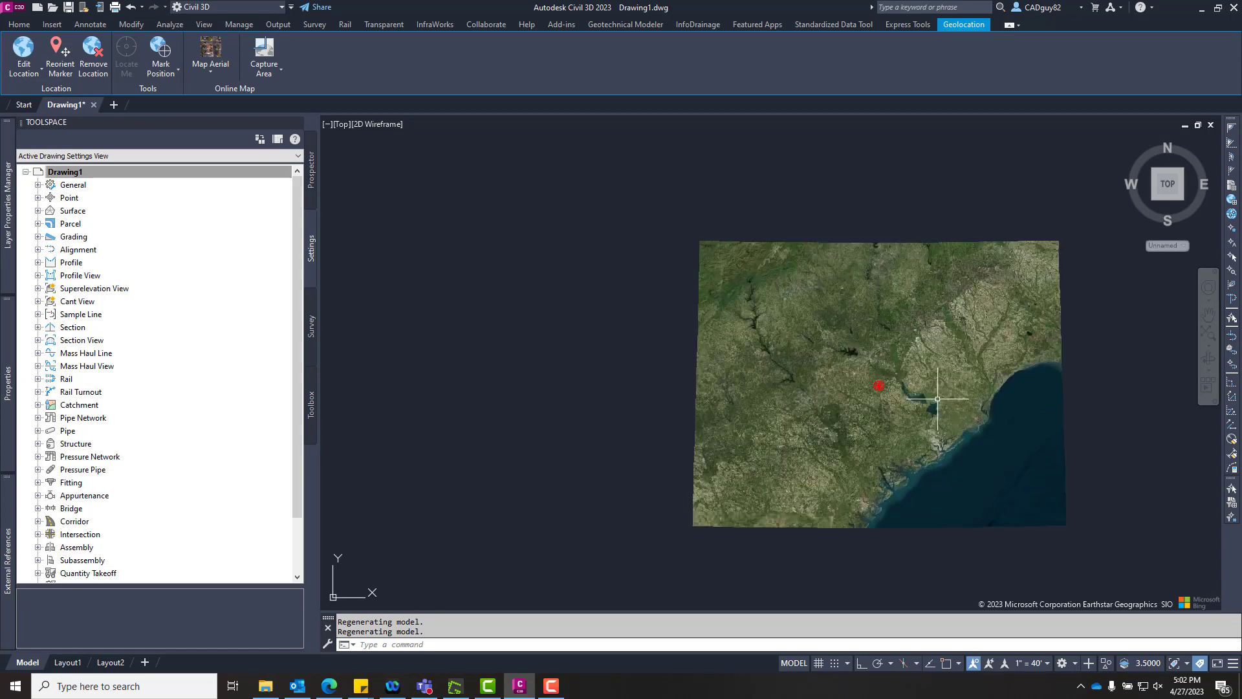
{"action": "middle_click_drag", "start_coordinate": [883, 411], "coordinate": [828, 429]}
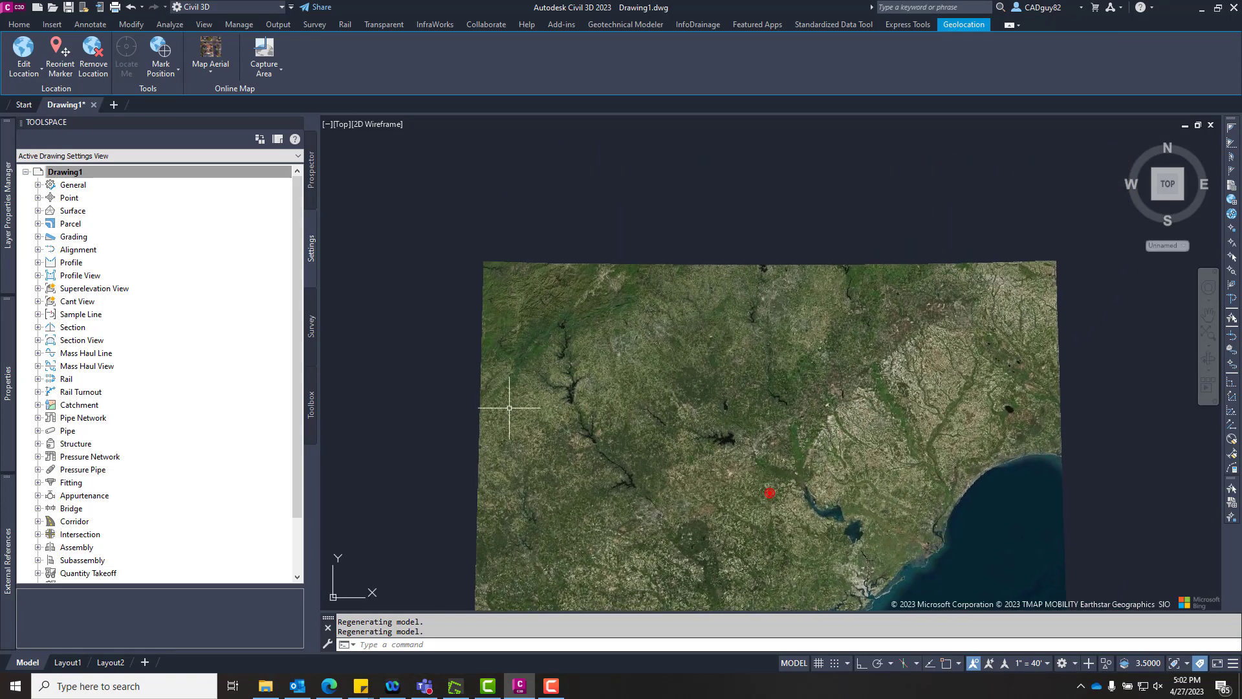
Attach Survey Model.dwg as an overlay xref at insertion point 0,0,0.
{"action": "mouse_move", "coordinate": [5, 549]}
{"action": "right_click", "coordinate": [125, 348]}
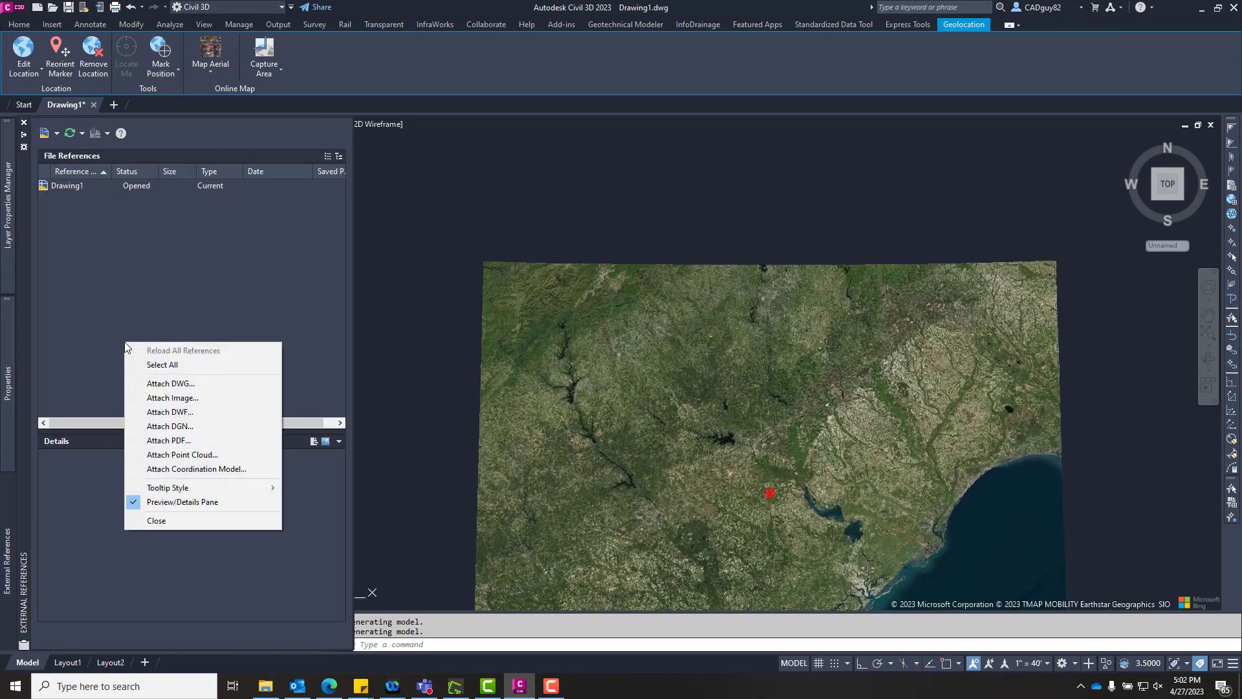
{"action": "left_click", "coordinate": [255, 385]}
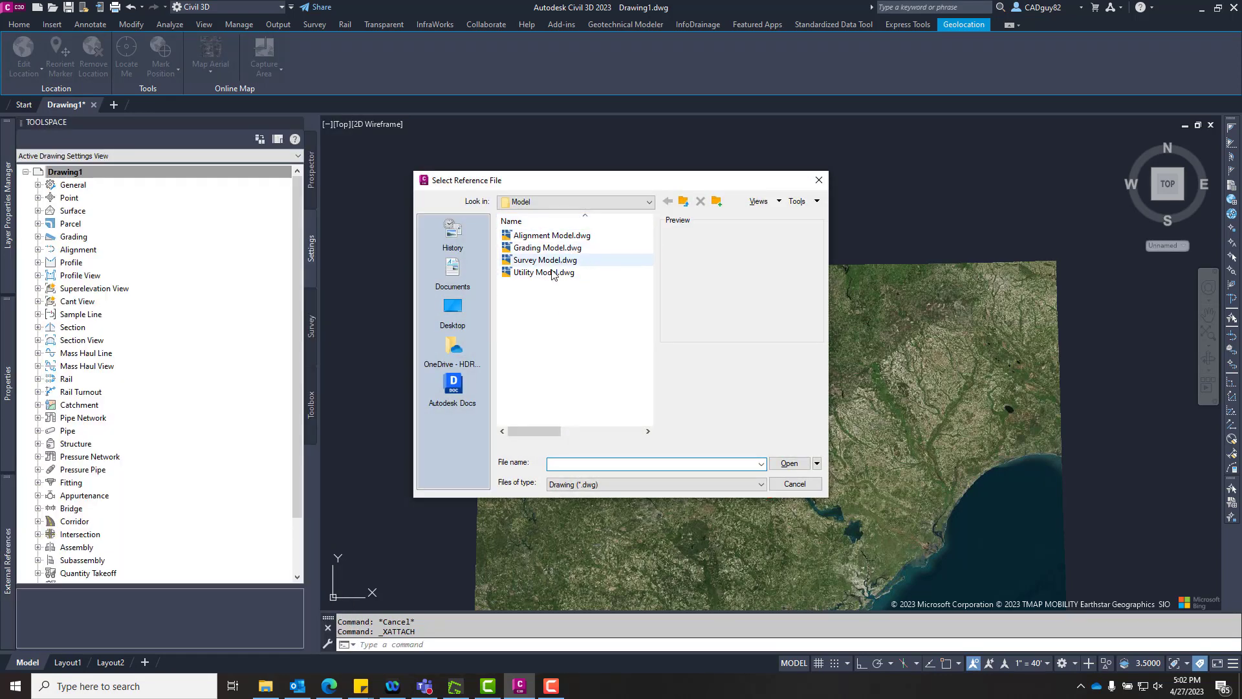
{"action": "left_click", "coordinate": [547, 260]}
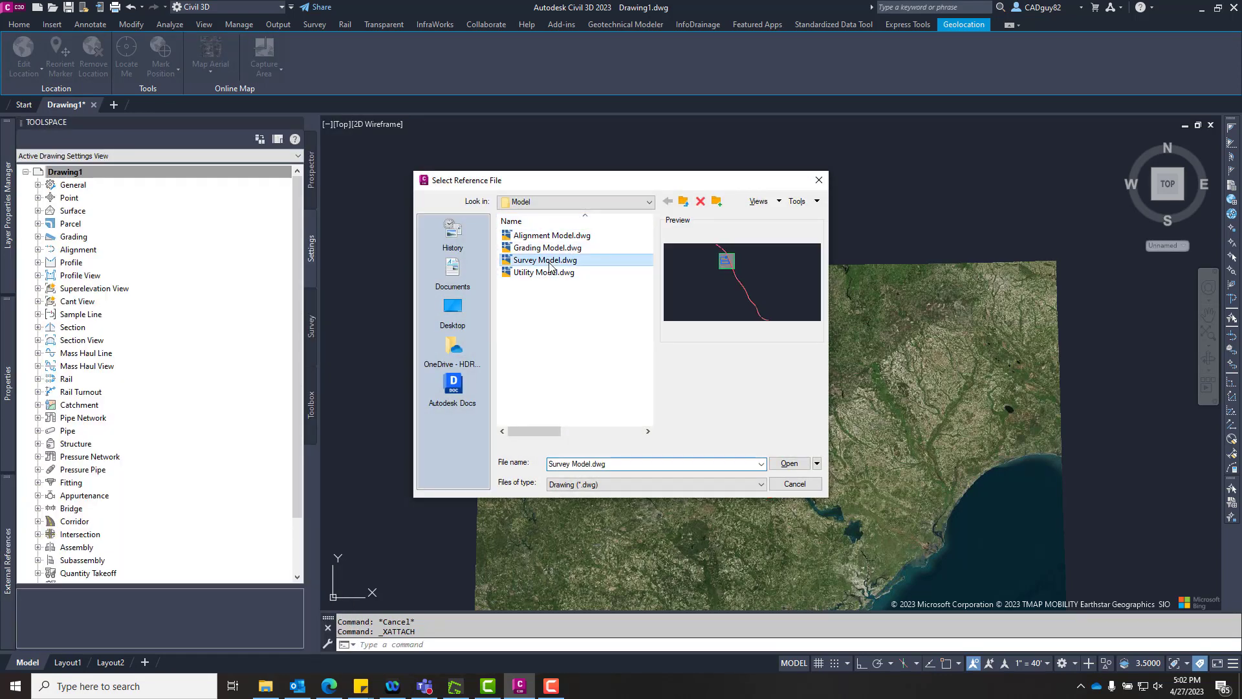
{"action": "left_click", "coordinate": [790, 464]}
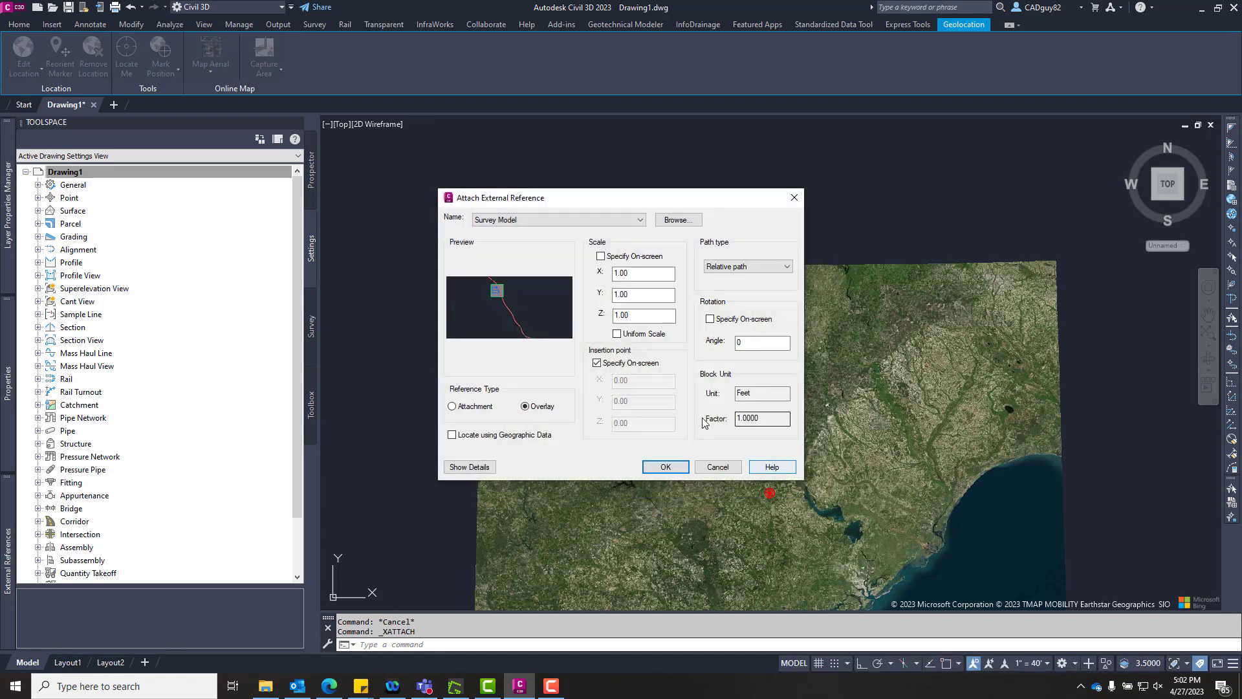
{"action": "left_click", "coordinate": [632, 364]}
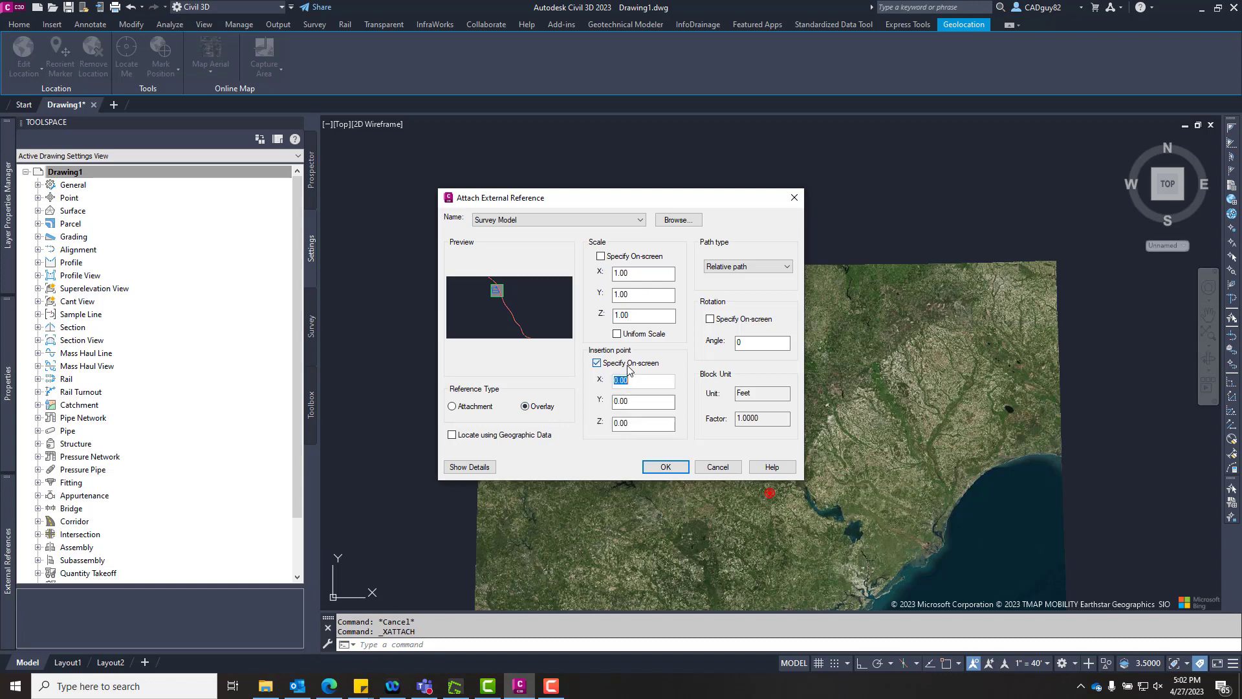
{"action": "left_click", "coordinate": [666, 468]}
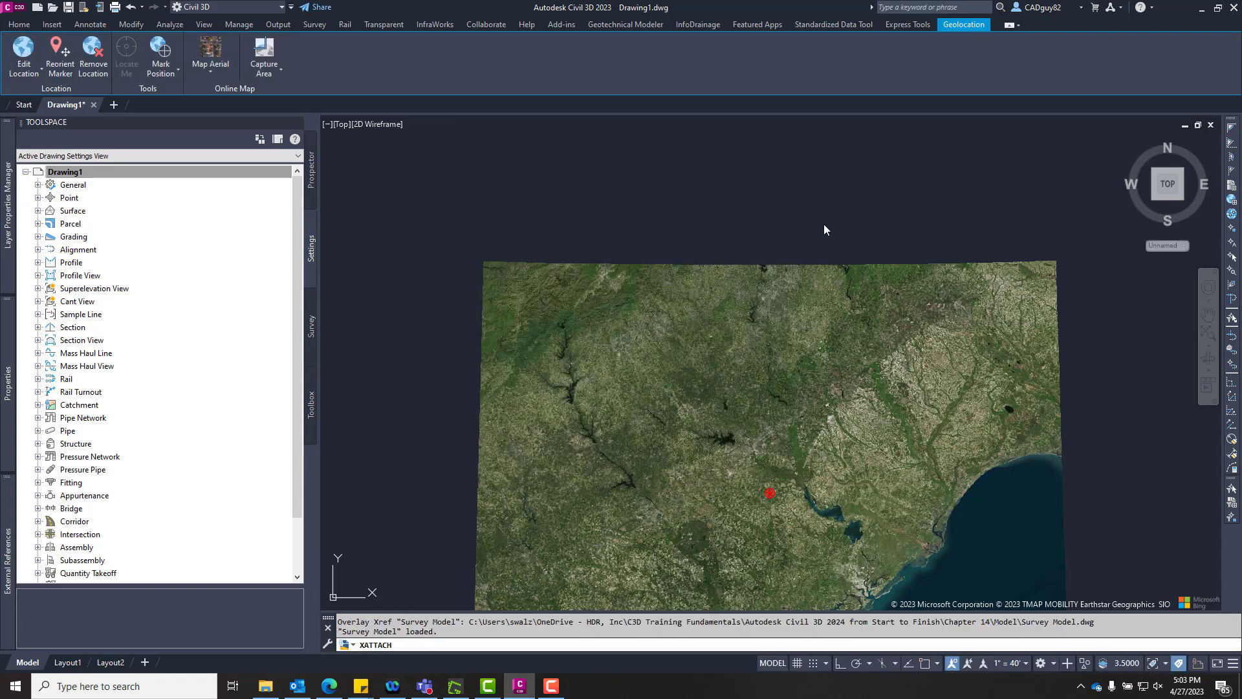
Zoom to the drawing extents with the Z, E command.
{"action": "type", "text": "z"}
{"action": "key", "text": "Return"}
{"action": "type", "text": "e"}
{"action": "key", "text": "Return"}
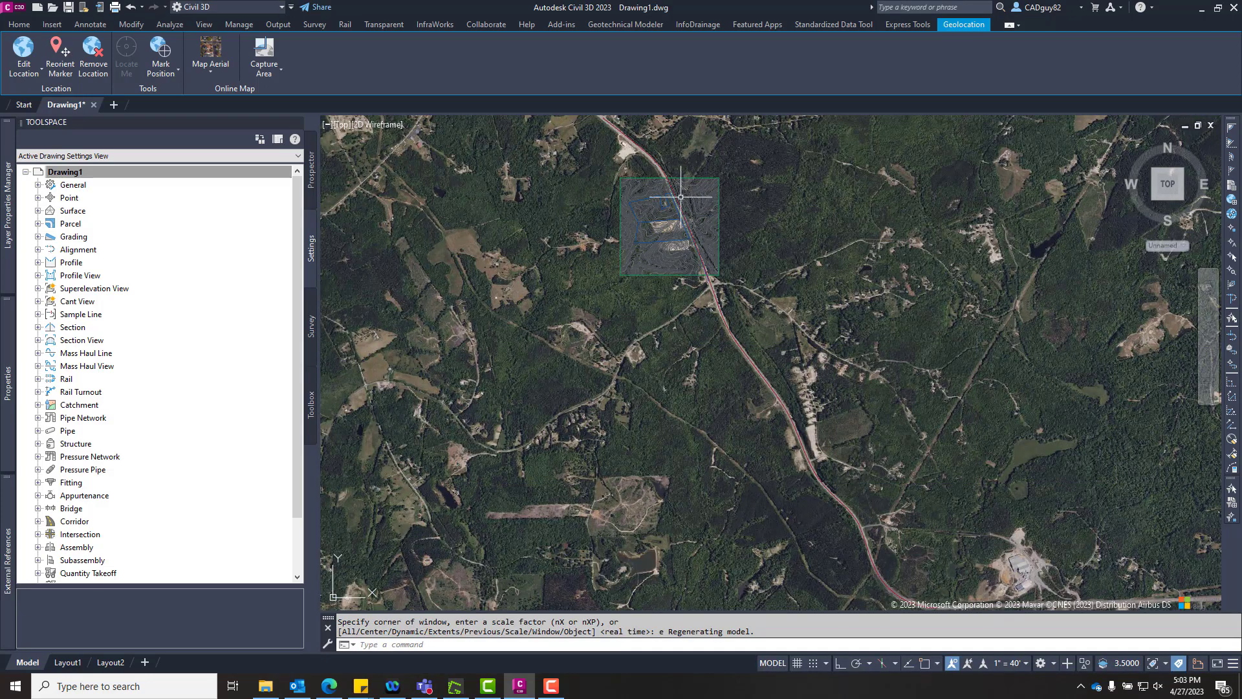
Zoom in on the survey contours lining up with the cleared pads and road.
{"action": "scroll", "coordinate": [796, 375], "scroll_direction": "up", "scroll_amount": 3}
{"action": "scroll", "coordinate": [668, 282], "scroll_direction": "down", "scroll_amount": 6}
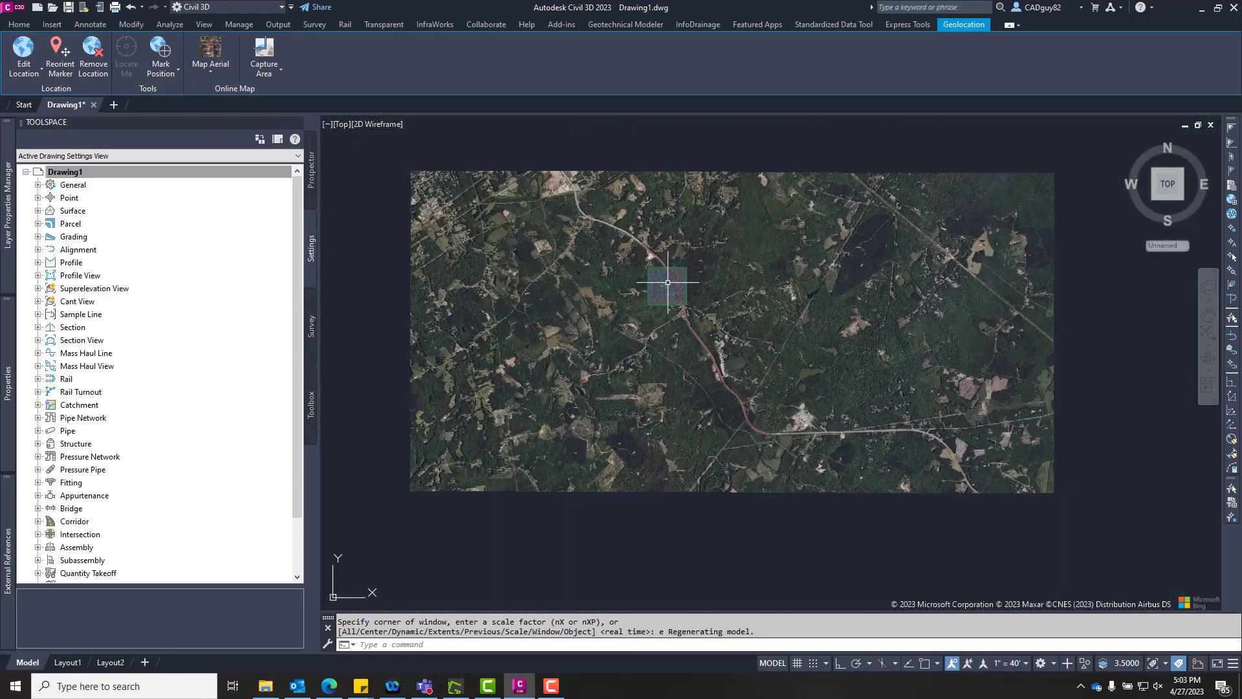
{"action": "scroll", "coordinate": [715, 293], "scroll_direction": "down", "scroll_amount": 3}
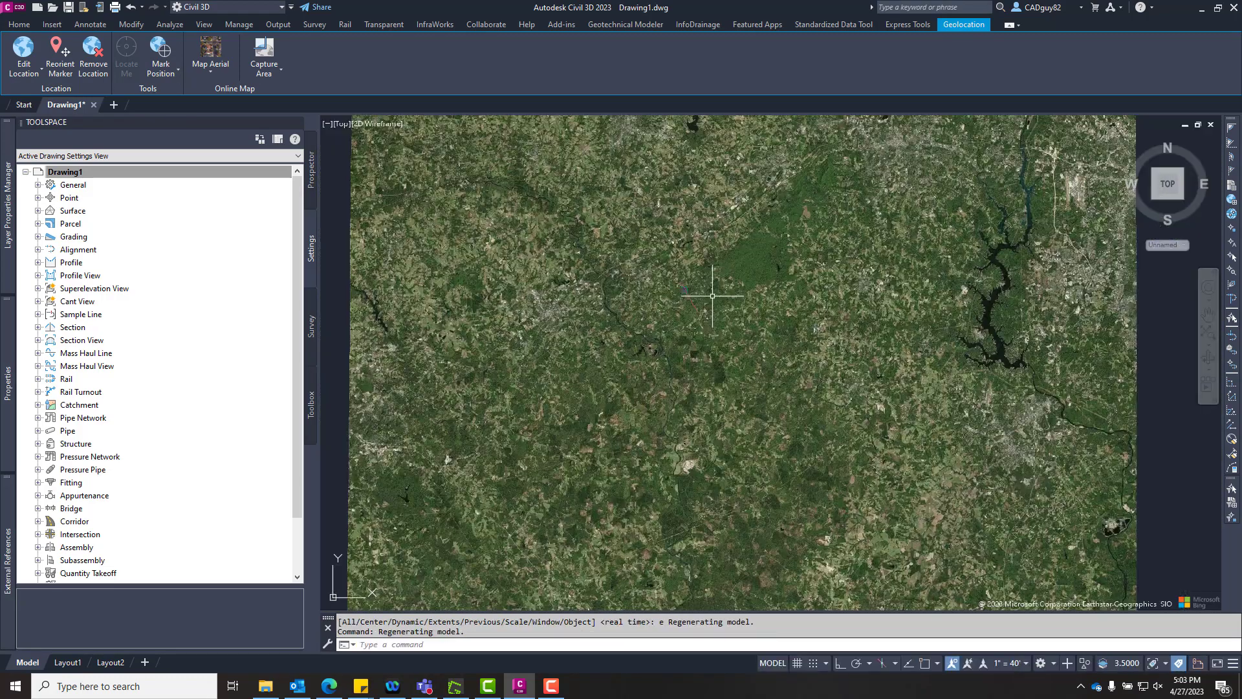
{"action": "scroll", "coordinate": [712, 295], "scroll_direction": "down", "scroll_amount": 3}
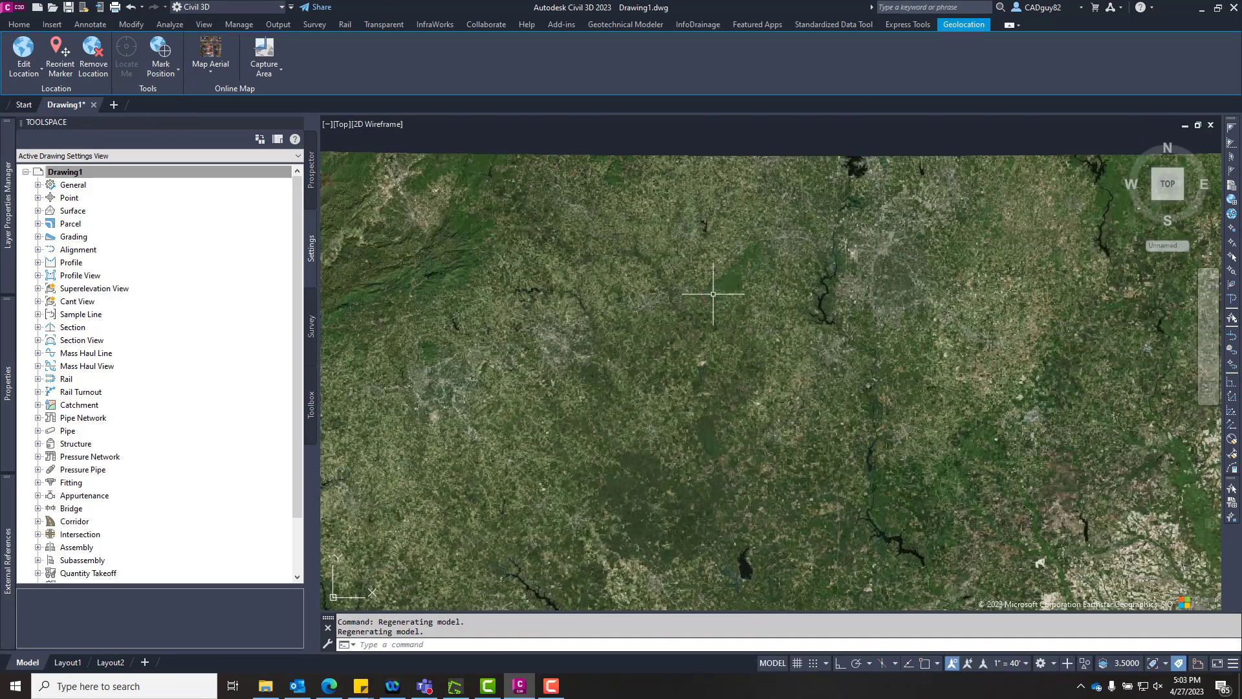
{"action": "scroll", "coordinate": [713, 294], "scroll_direction": "up", "scroll_amount": 9}
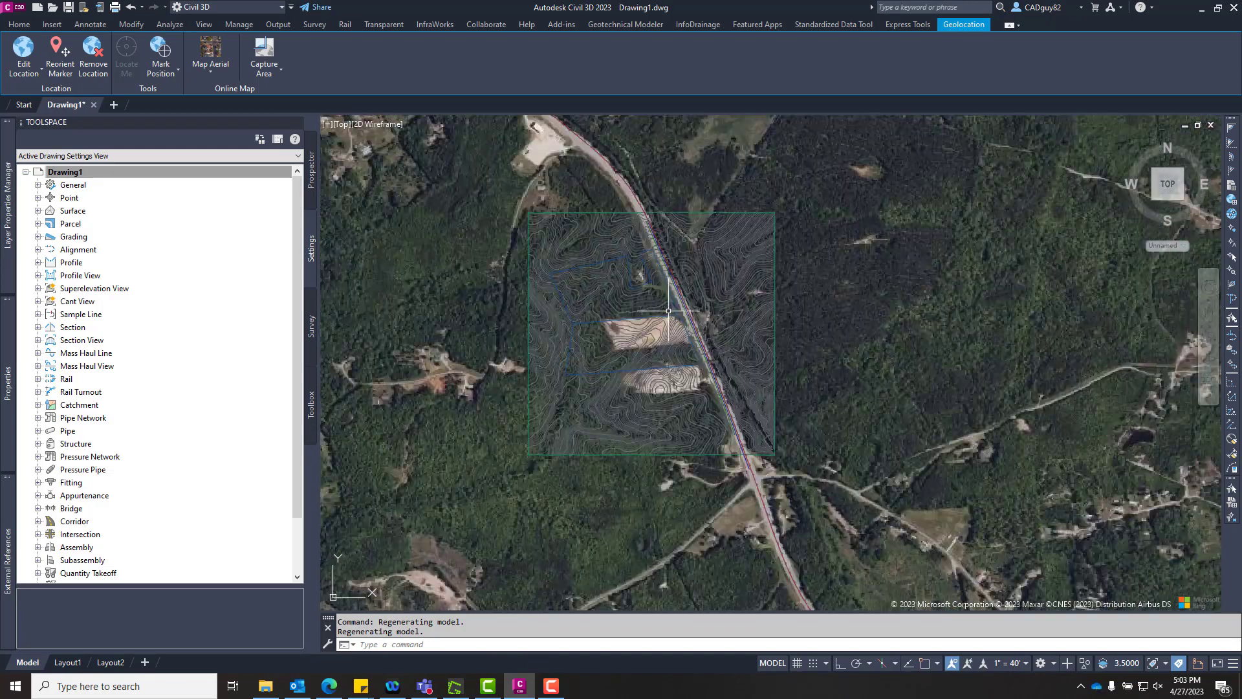
{"action": "scroll", "coordinate": [668, 311], "scroll_direction": "up", "scroll_amount": 2}
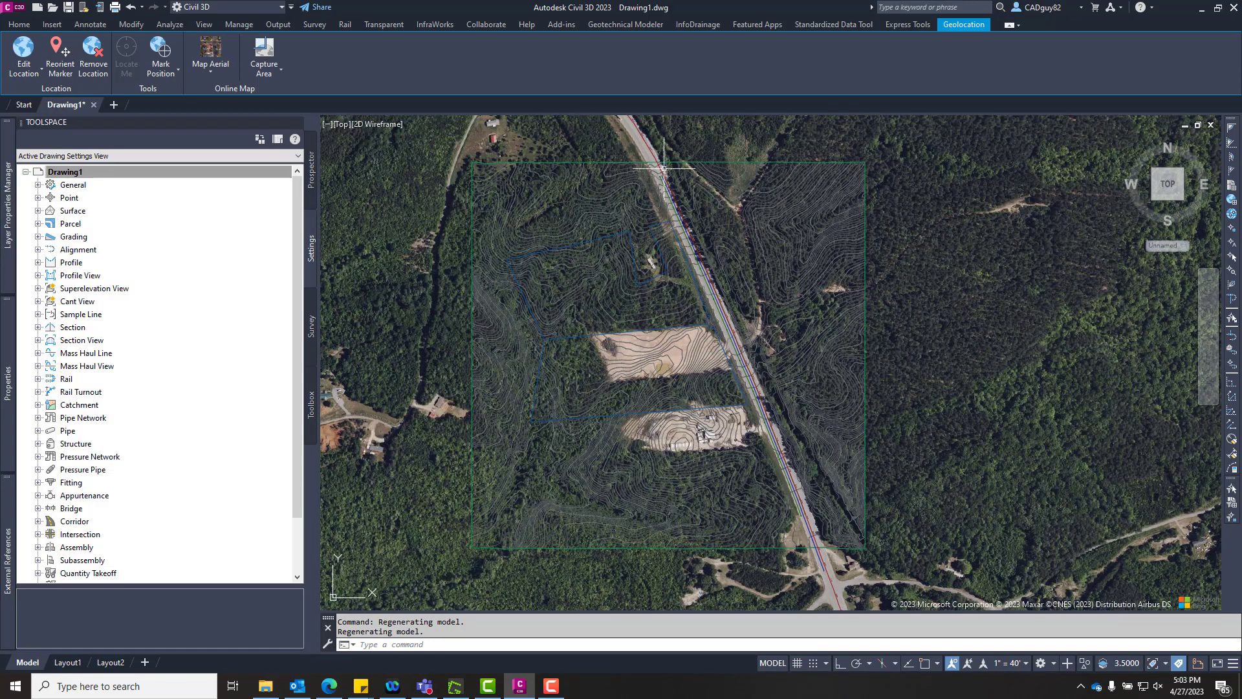
{"action": "scroll", "coordinate": [677, 178], "scroll_direction": "up", "scroll_amount": 3}
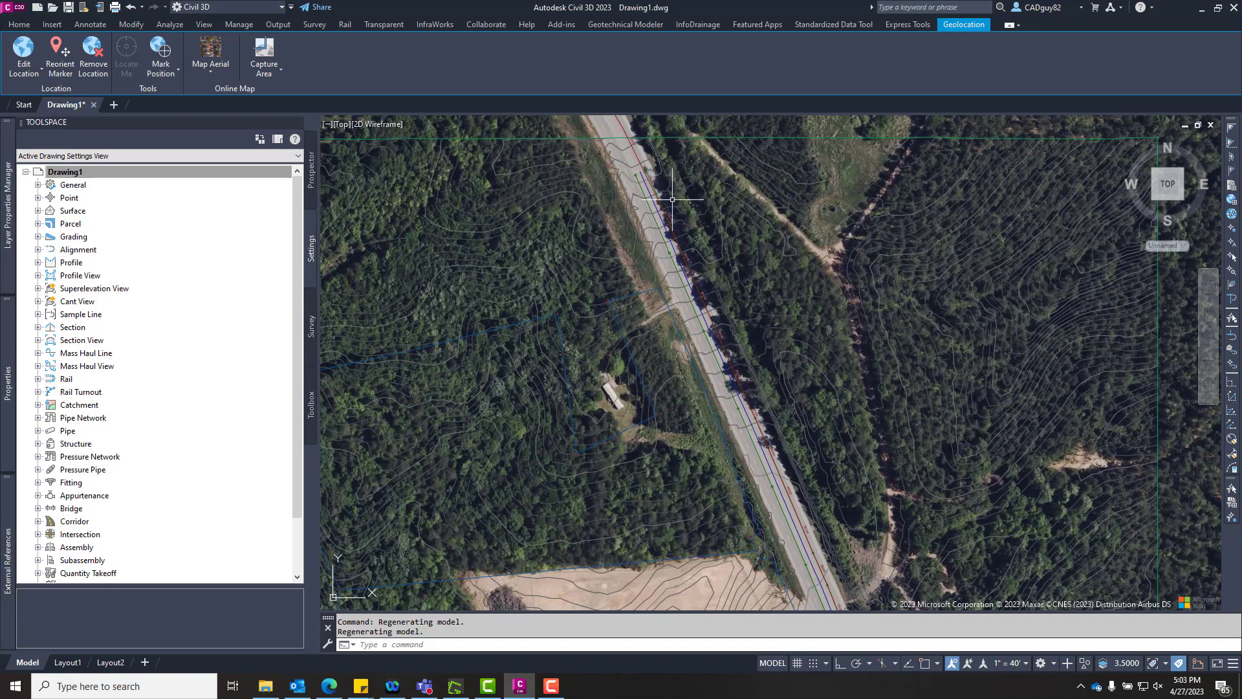
{"action": "scroll", "coordinate": [673, 199], "scroll_direction": "down", "scroll_amount": 3}
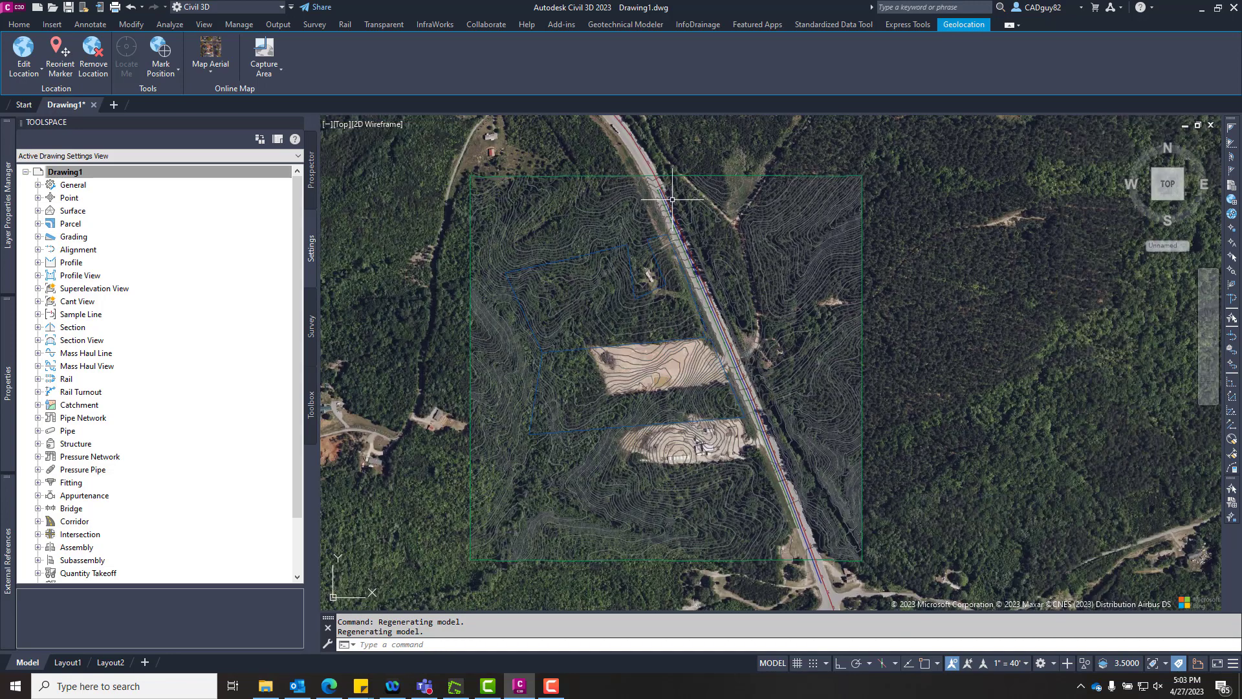
{"action": "scroll", "coordinate": [661, 342], "scroll_direction": "up", "scroll_amount": 2}
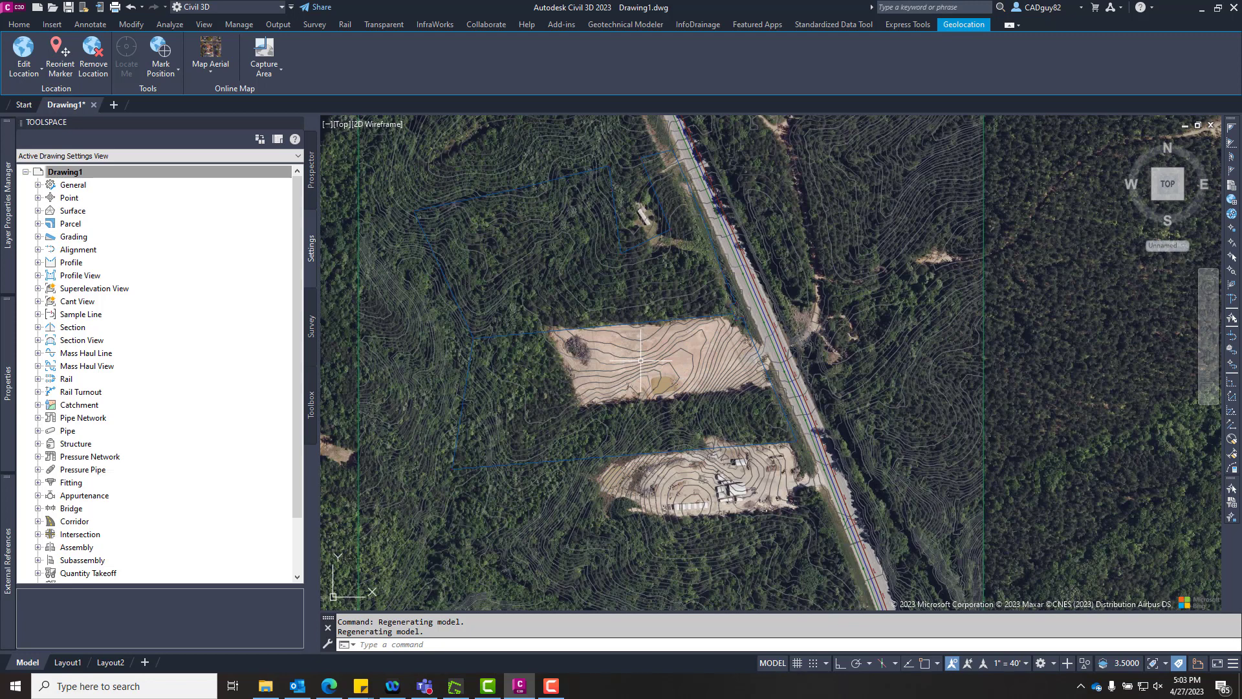
Run Create Data Shortcuts from Prospector and accept the unsaved-drawing warning.
{"action": "left_click", "coordinate": [313, 172]}
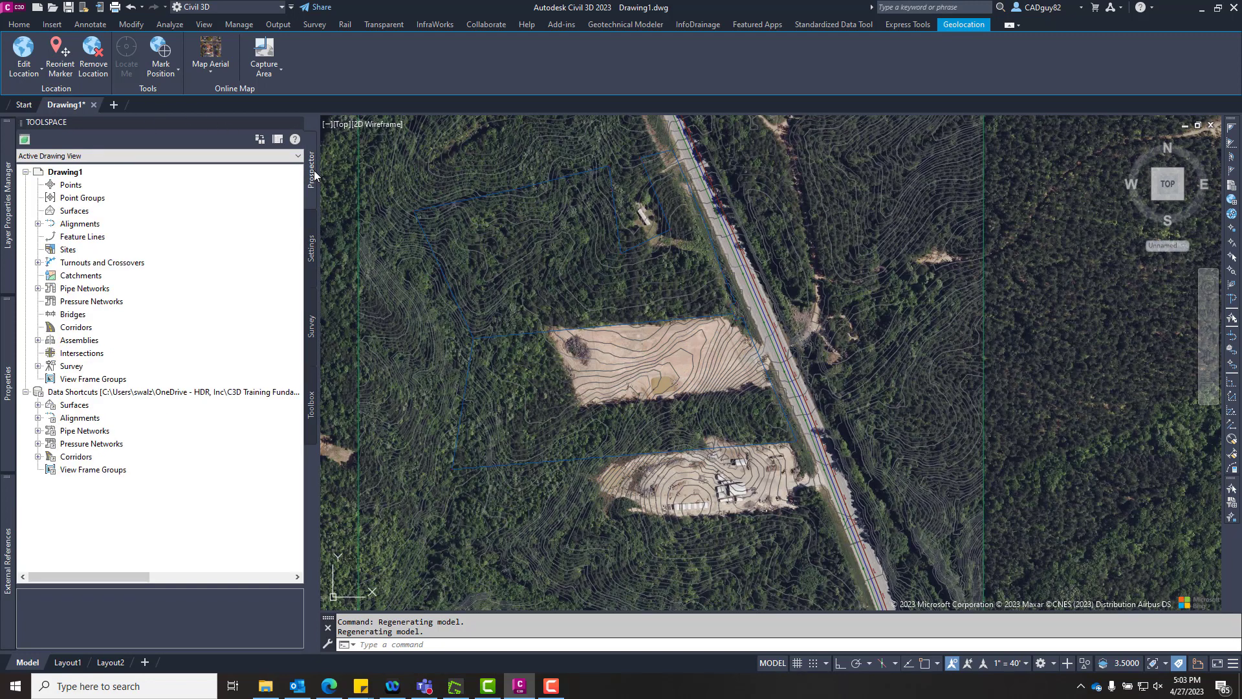
{"action": "right_click", "coordinate": [105, 393]}
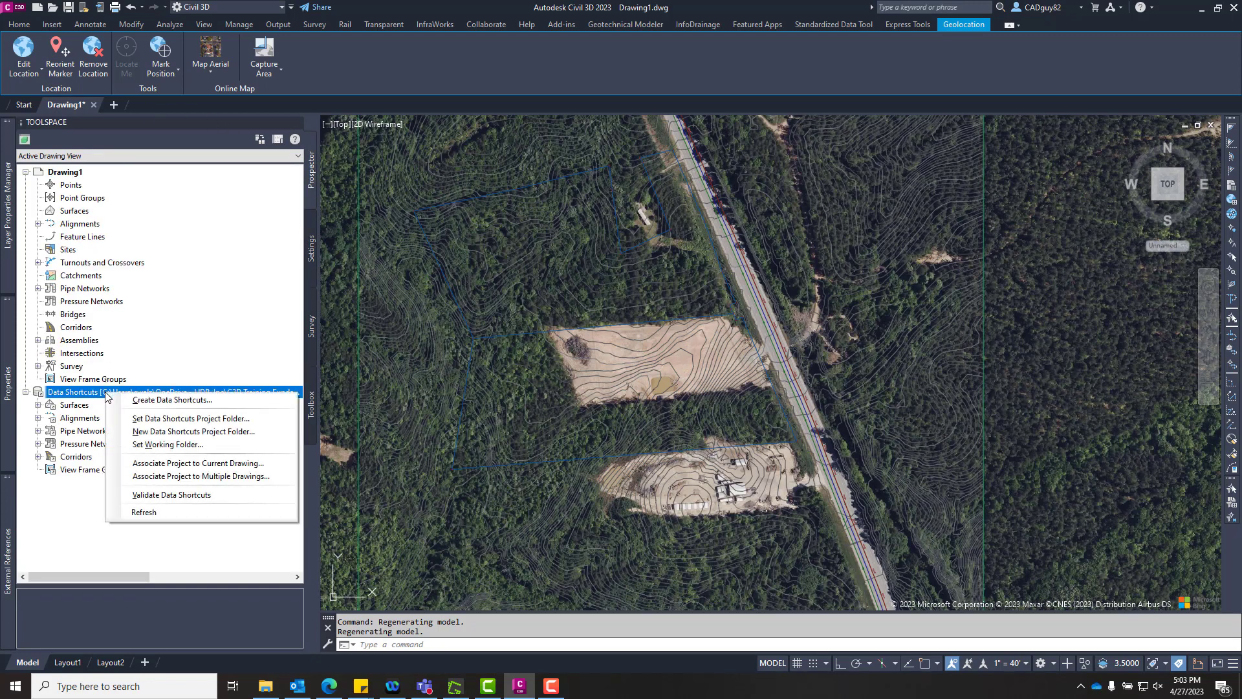
{"action": "left_click", "coordinate": [166, 401]}
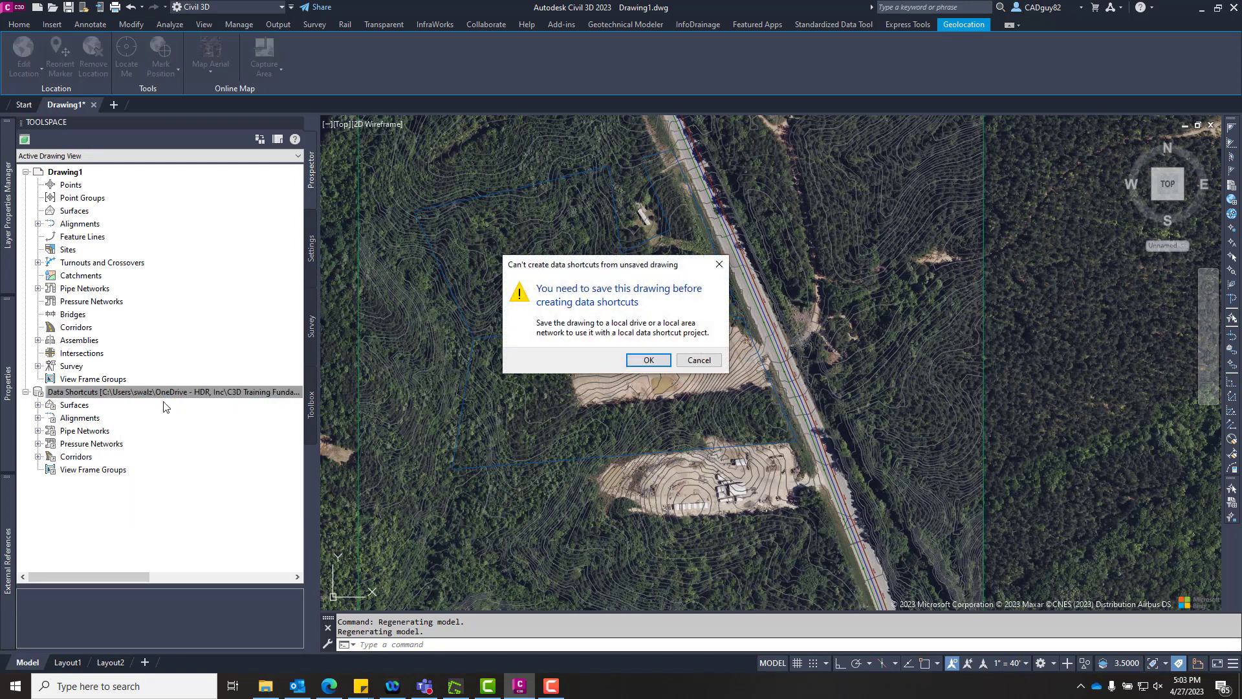
{"action": "left_click", "coordinate": [647, 361]}
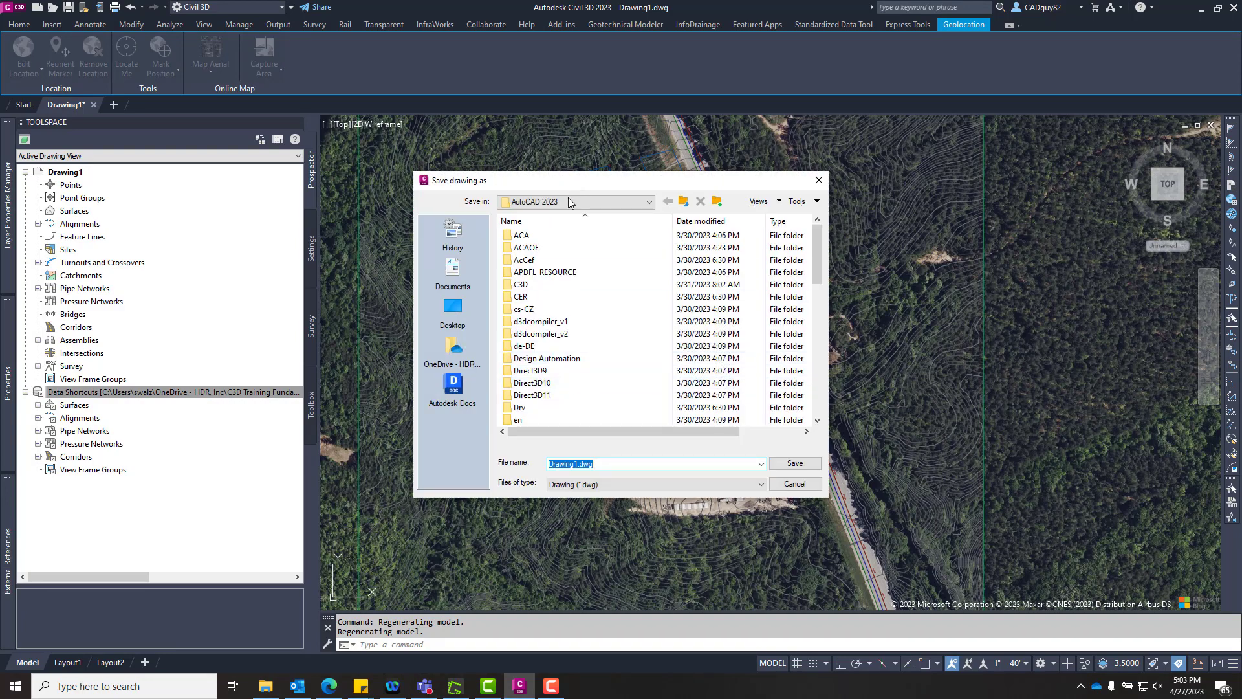
Browse to OneDrive > C3D Training Fundamentals > Chapter 14 > Model and enter the name Survey Model 2.
{"action": "left_click", "coordinate": [568, 201]}
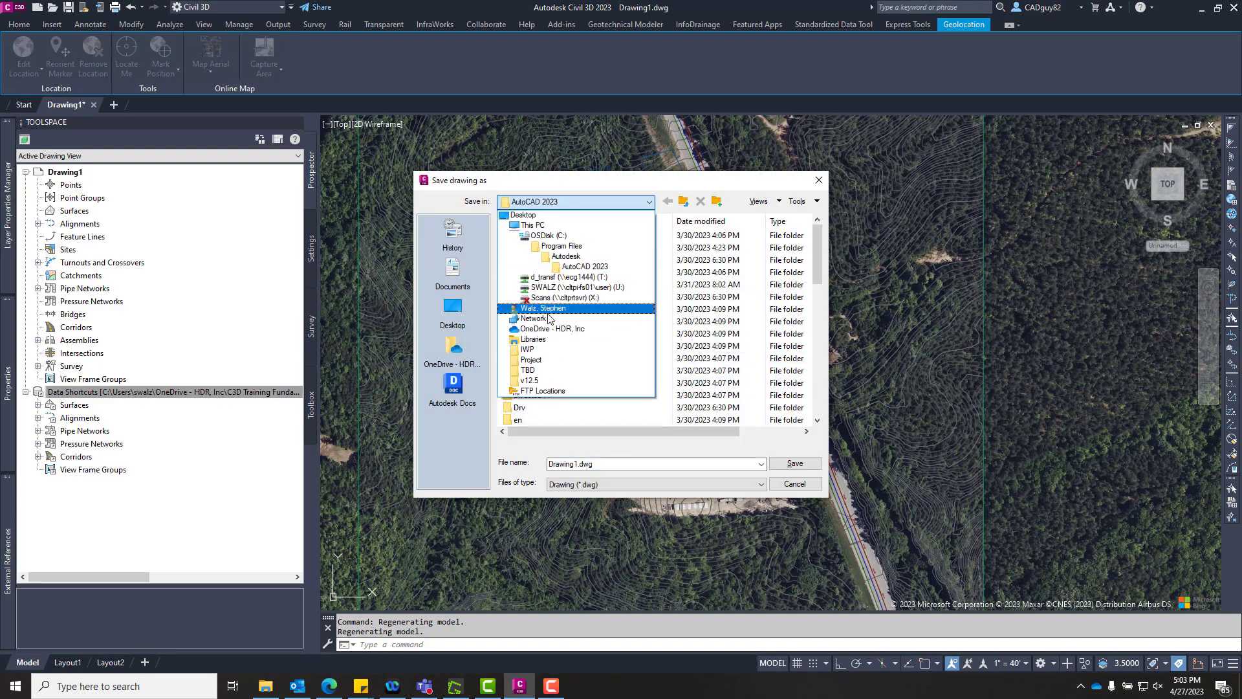
{"action": "left_click", "coordinate": [552, 328]}
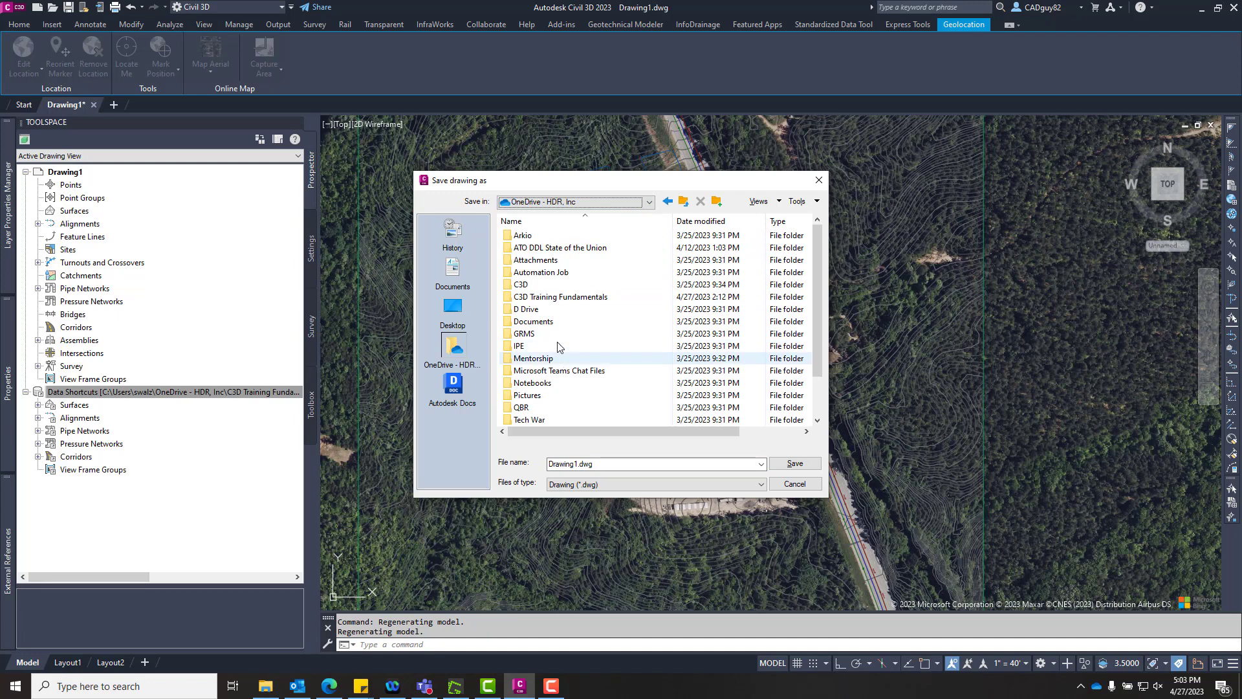
{"action": "double_click", "coordinate": [560, 297]}
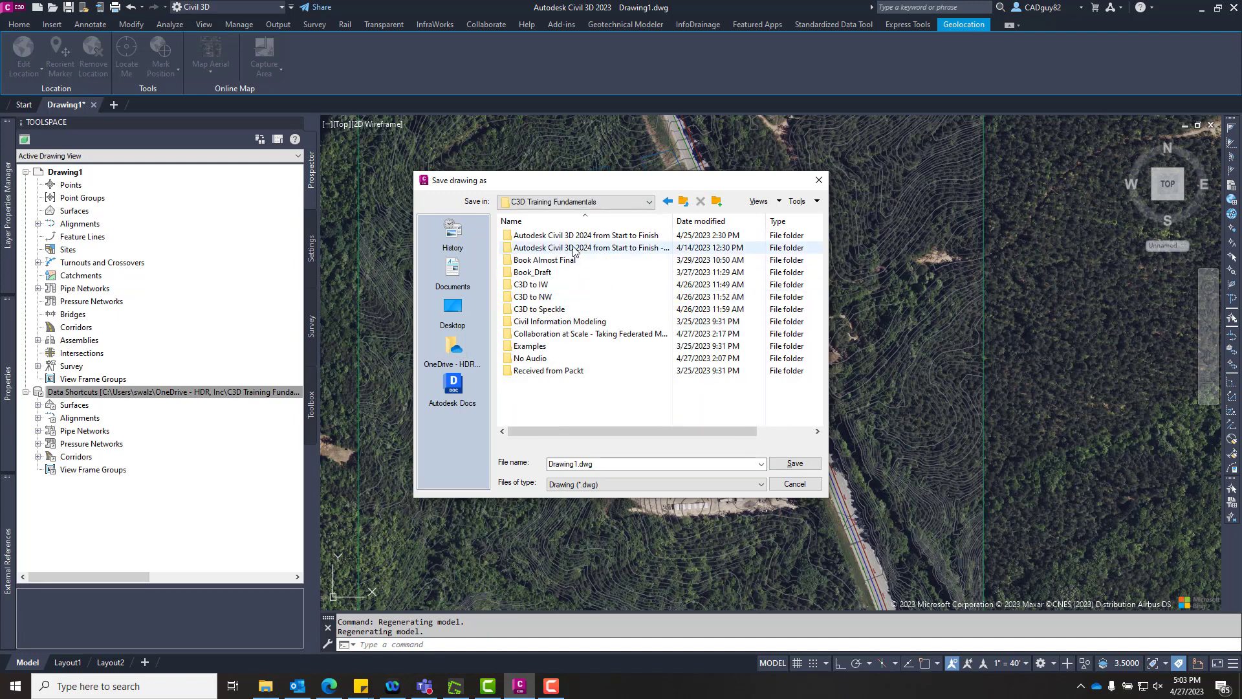
{"action": "double_click", "coordinate": [574, 237]}
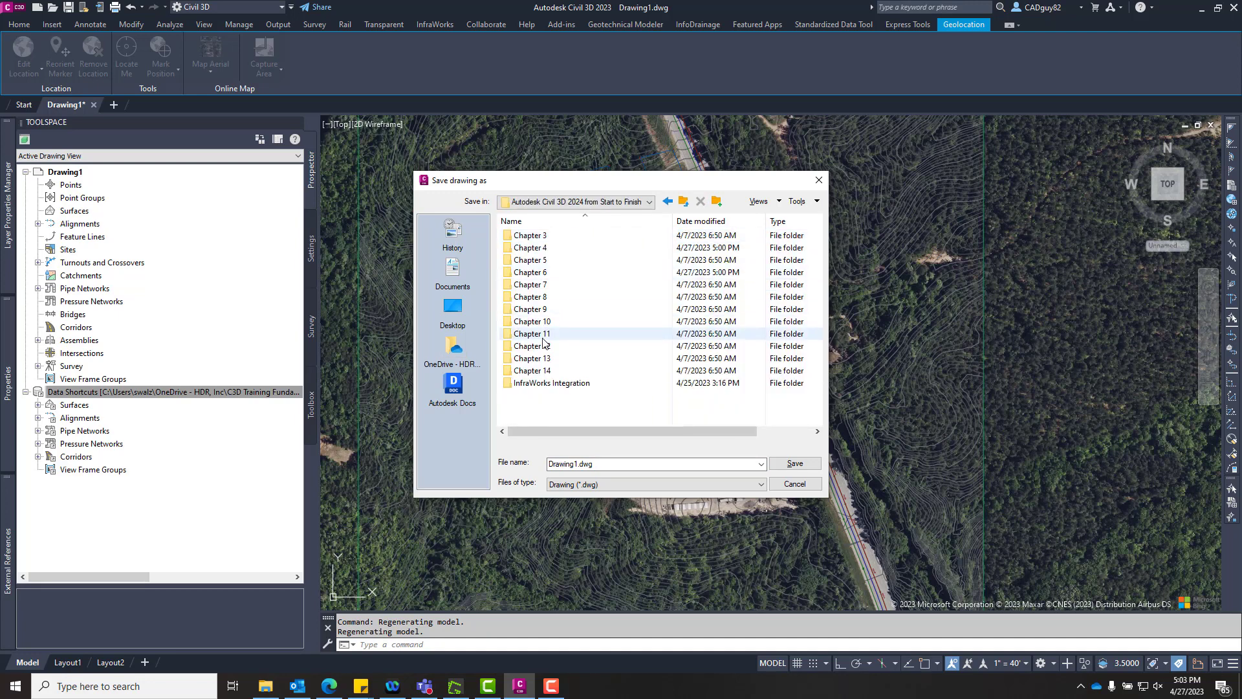
{"action": "double_click", "coordinate": [541, 371]}
{"action": "double_click", "coordinate": [525, 248]}
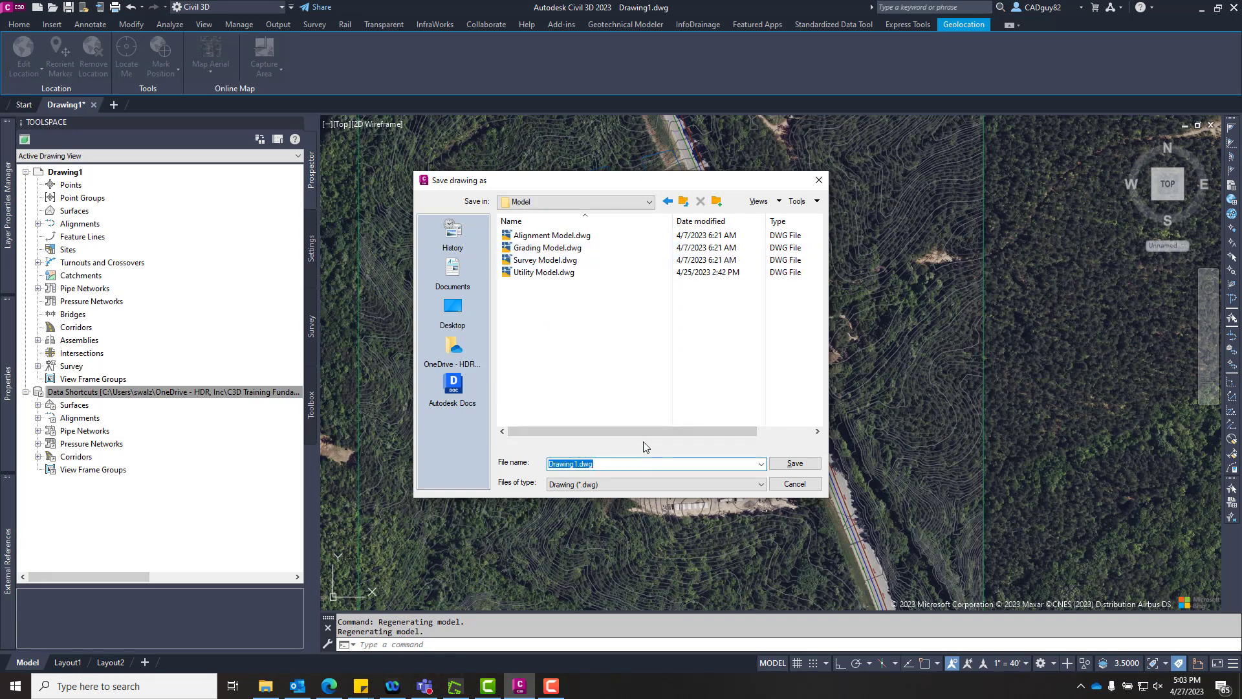
{"action": "type", "text": "Sur"}
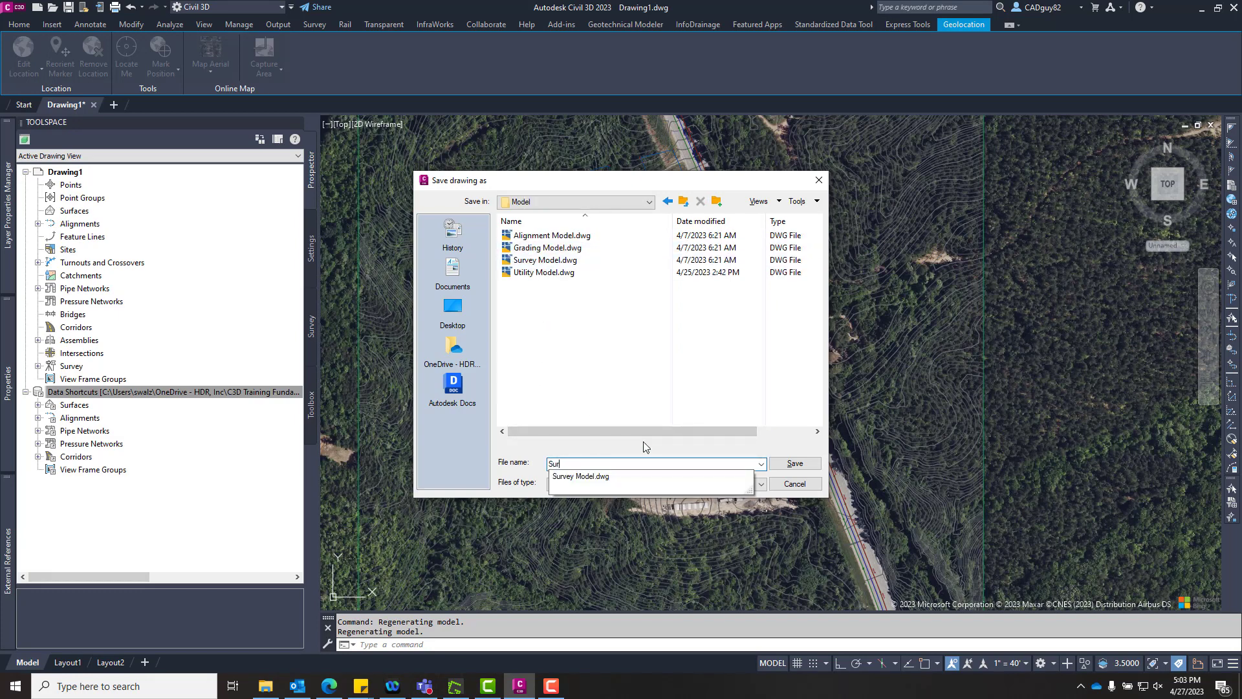
{"action": "type", "text": "vey Model 2"}
Save as Survey Model 2.dwg and rerun Create Data Shortcuts, which creates no new shortcuts.
{"action": "left_click", "coordinate": [794, 464]}
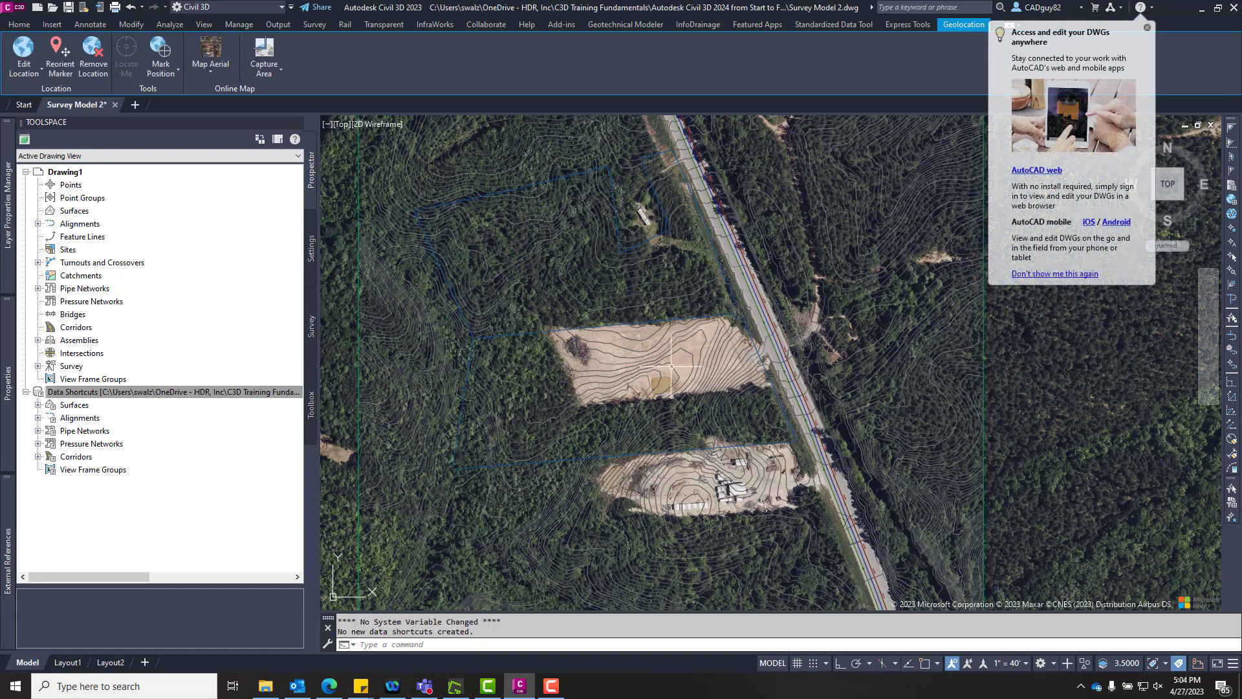
{"action": "left_click", "coordinate": [1147, 30]}
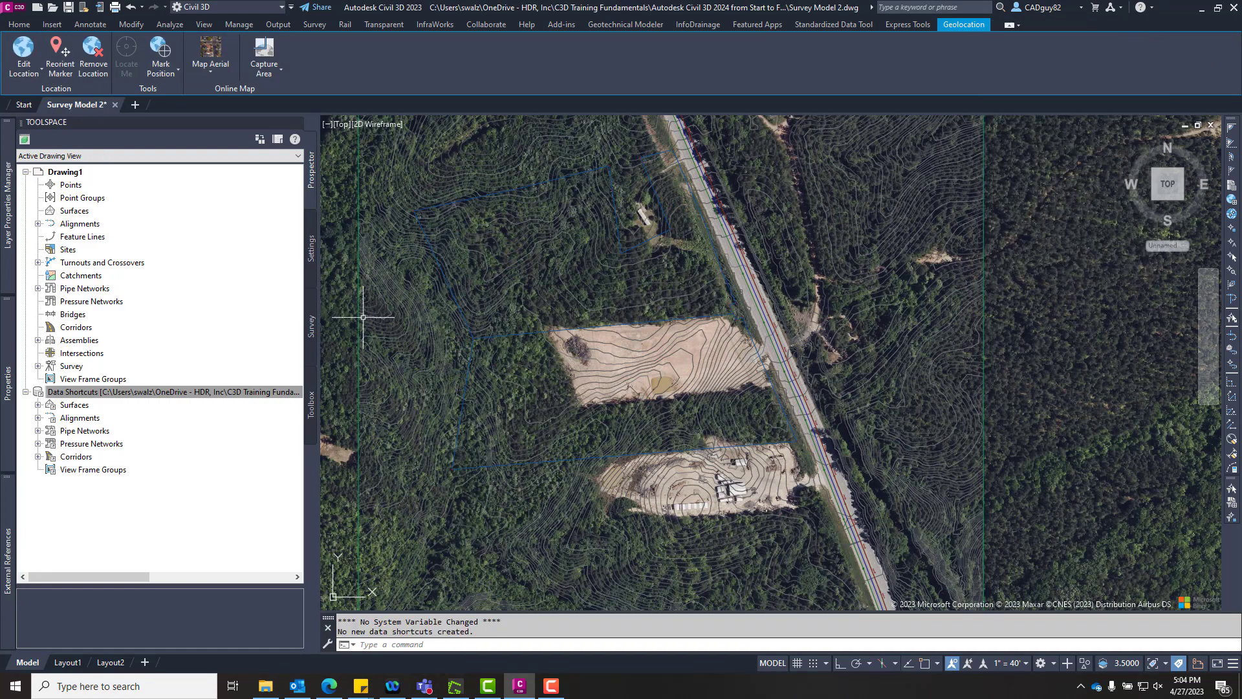
{"action": "left_click", "coordinate": [244, 392]}
{"action": "right_click", "coordinate": [241, 395]}
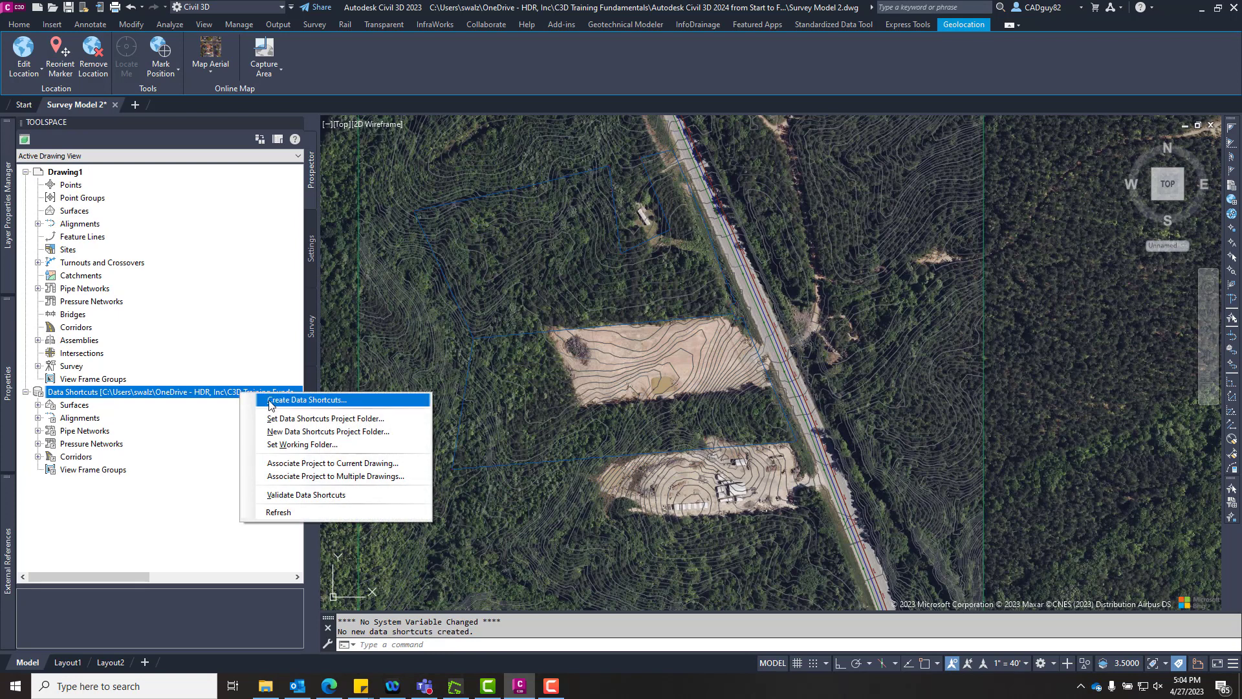
{"action": "left_click", "coordinate": [270, 401]}
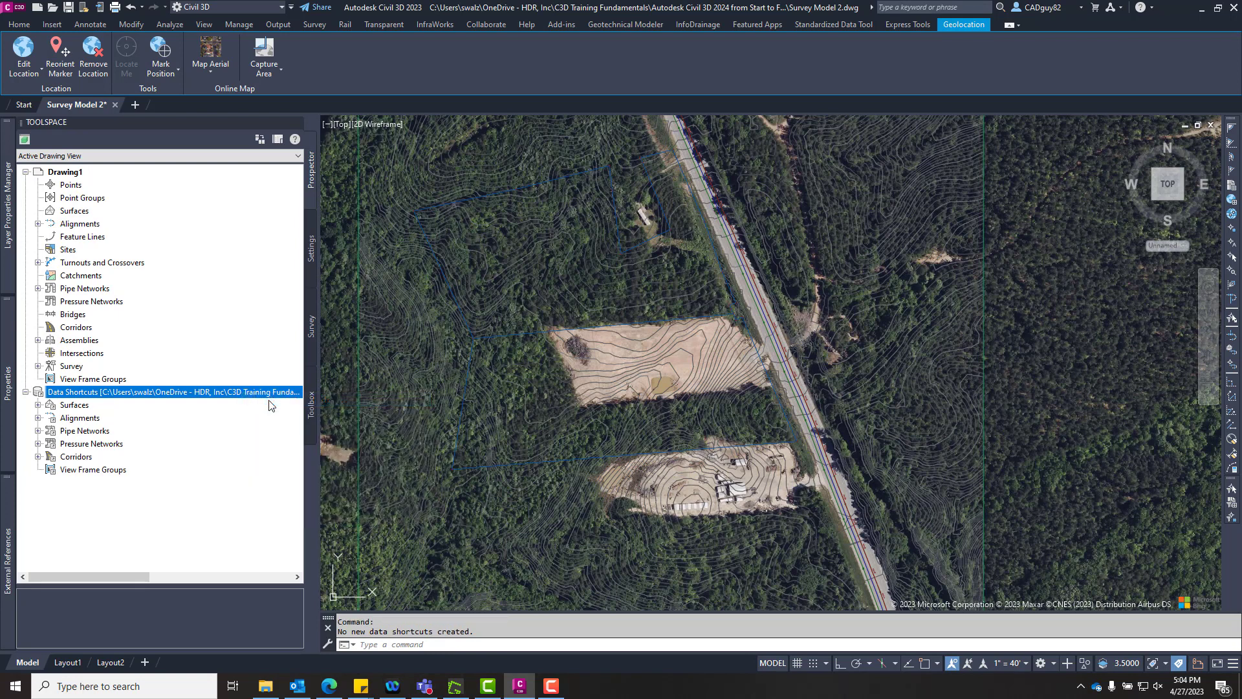
{"action": "right_click", "coordinate": [268, 403]}
{"action": "left_click", "coordinate": [262, 397]}
{"action": "right_click", "coordinate": [260, 396]}
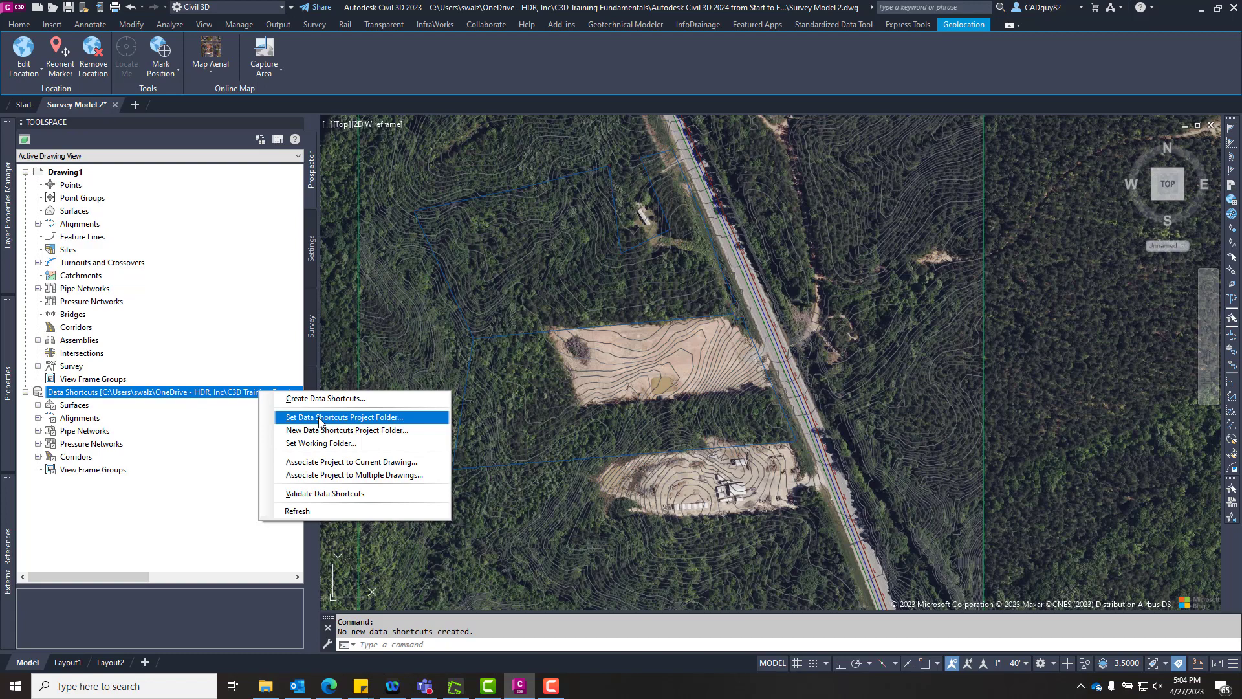
Create folder Example Data Shortcuts in the Start to Finish folder and select it as working folder.
{"action": "left_click", "coordinate": [317, 444]}
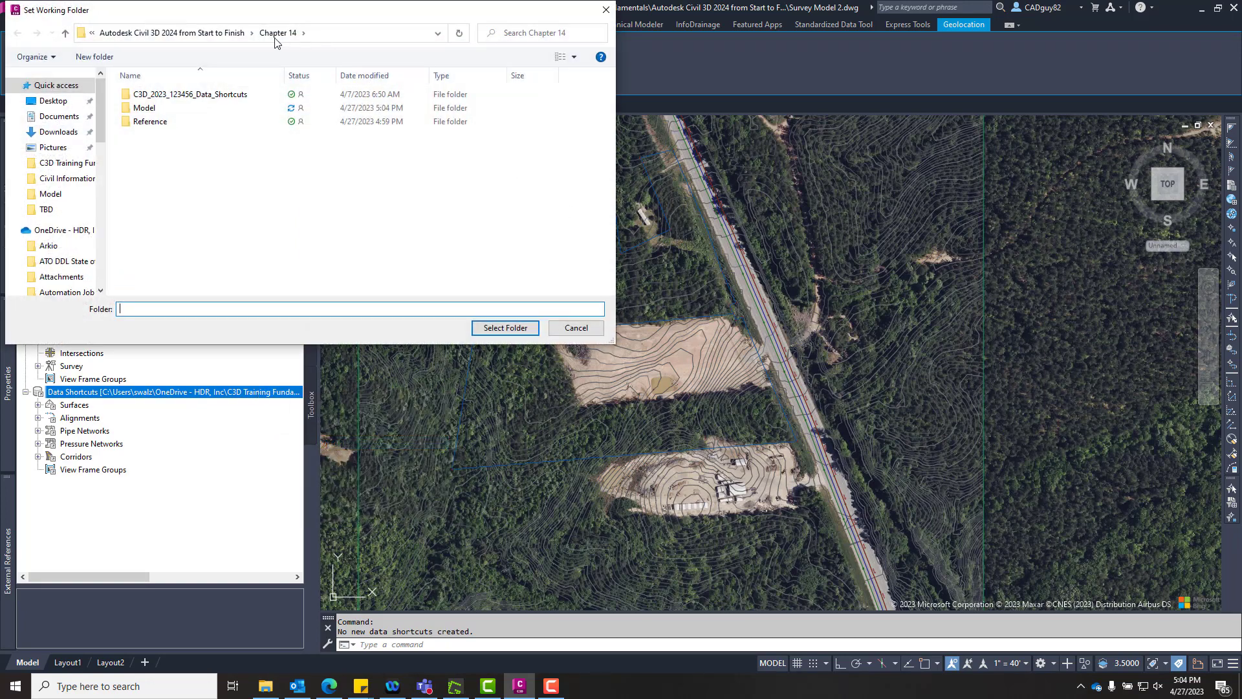
{"action": "left_click", "coordinate": [224, 35]}
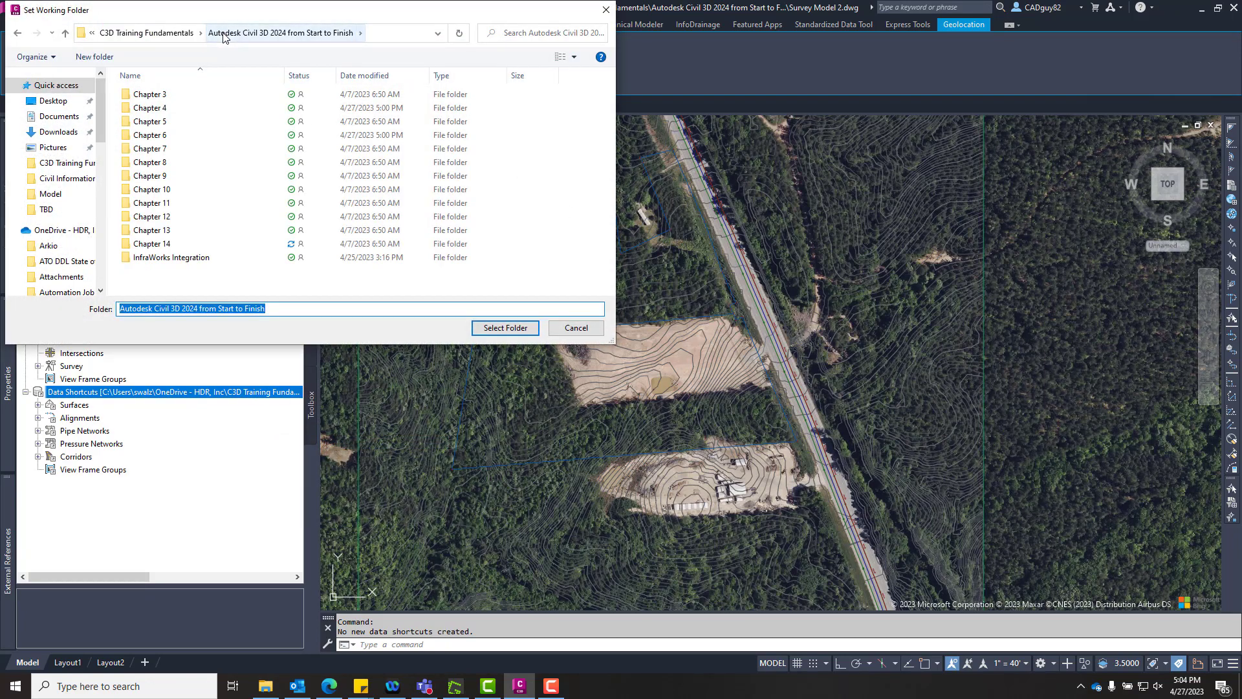
{"action": "right_click", "coordinate": [163, 279]}
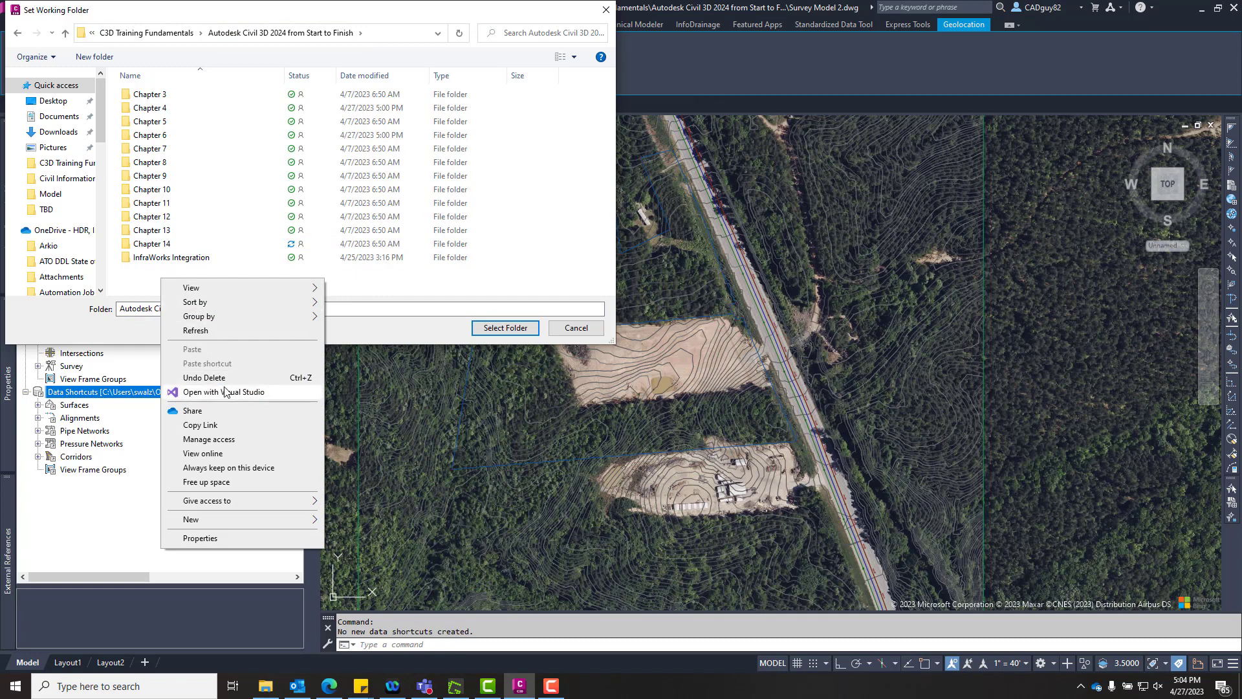
{"action": "mouse_move", "coordinate": [254, 520]}
{"action": "left_click", "coordinate": [358, 524]}
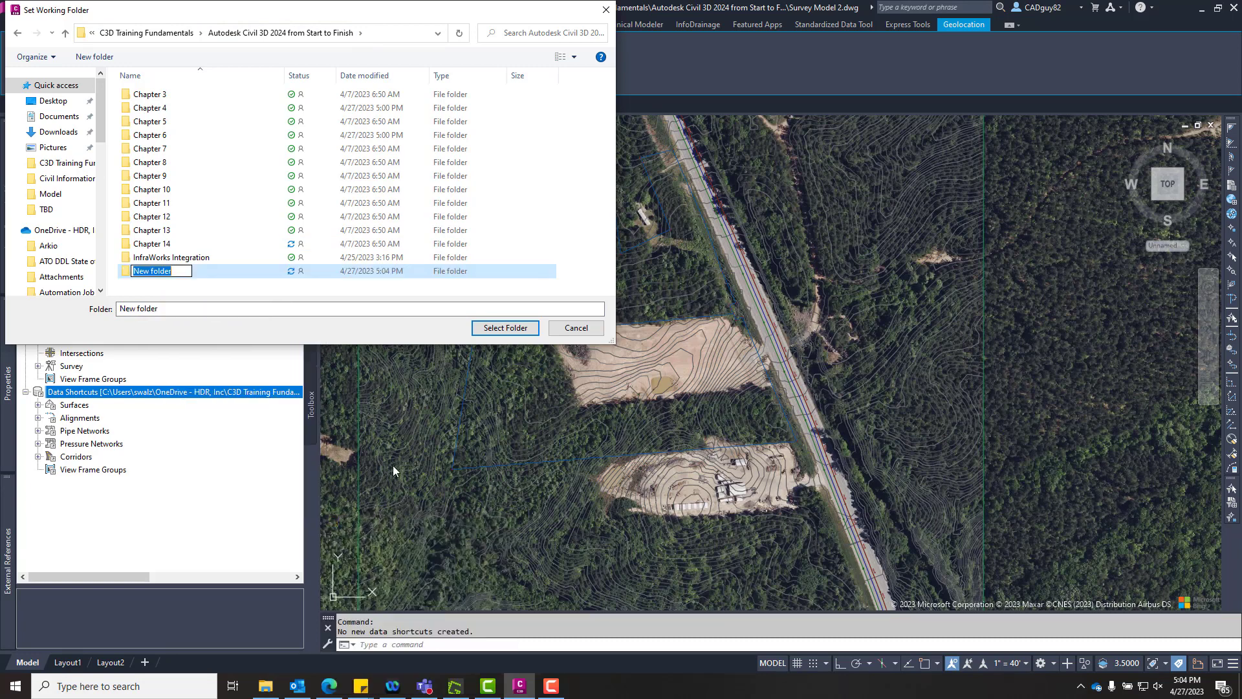
{"action": "type", "text": "Example Data Shortcuts"}
{"action": "key", "text": "Return"}
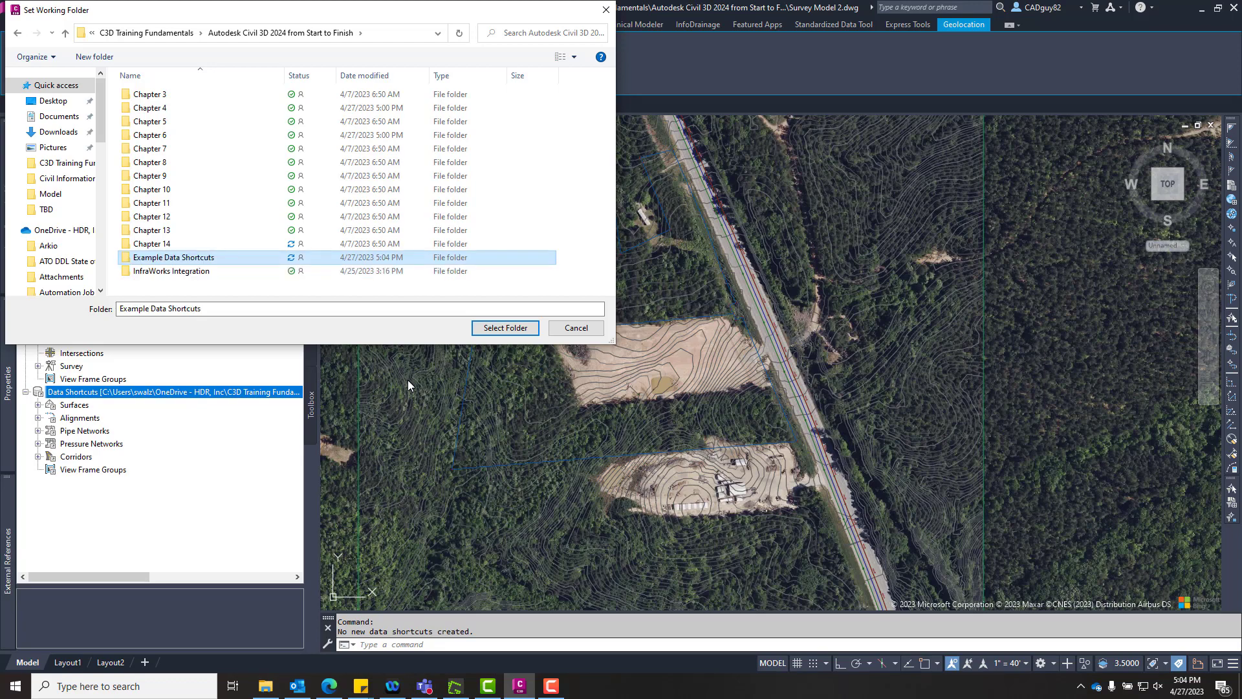
{"action": "left_click", "coordinate": [505, 328]}
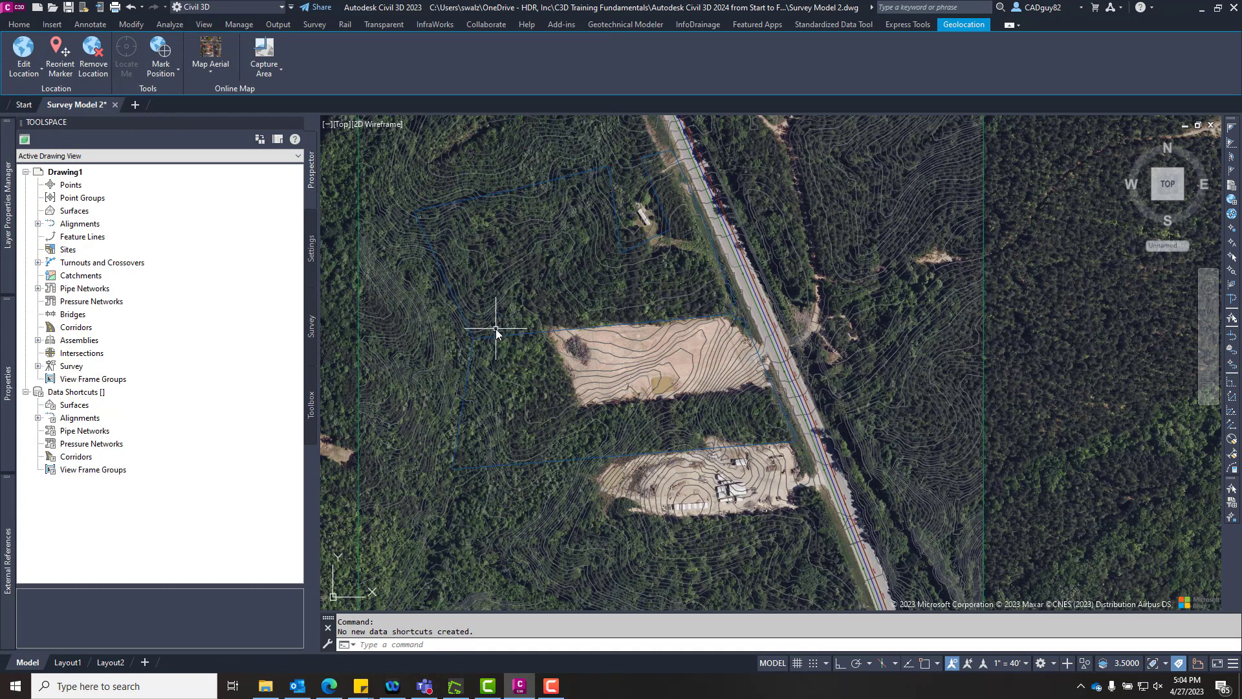
{"action": "mouse_move", "coordinate": [7, 388]}
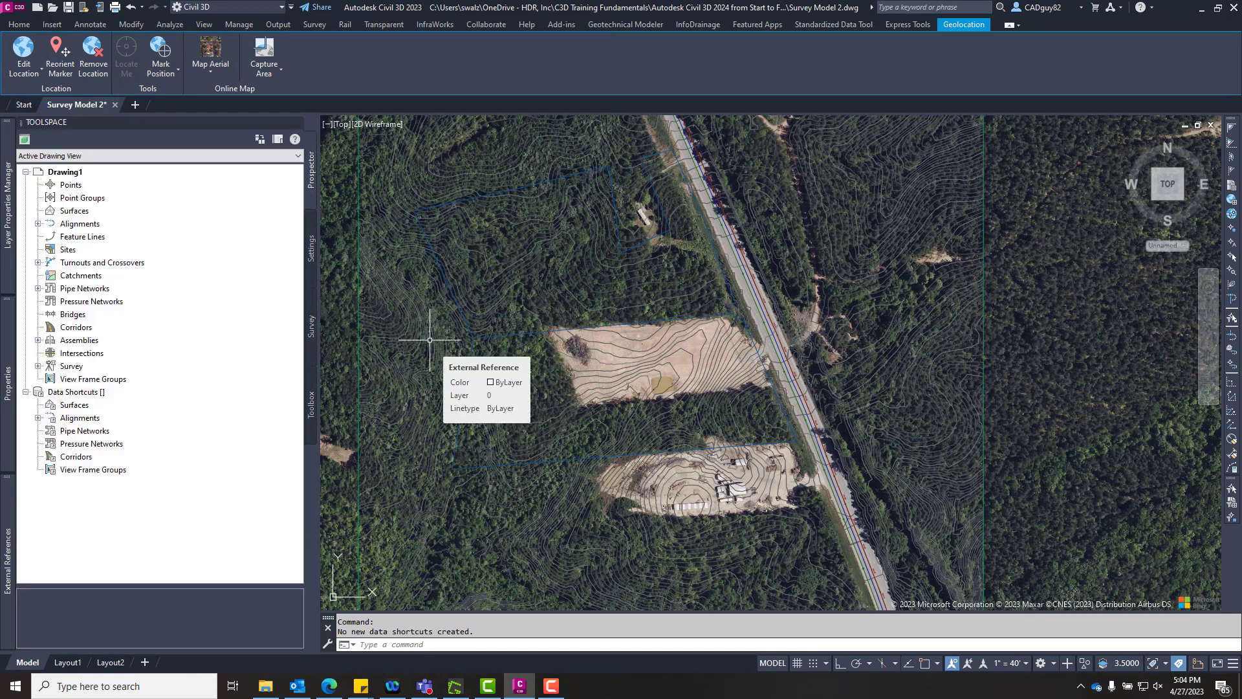
Create a new data shortcuts project folder, trimming its name before confirming.
{"action": "right_click", "coordinate": [101, 393]}
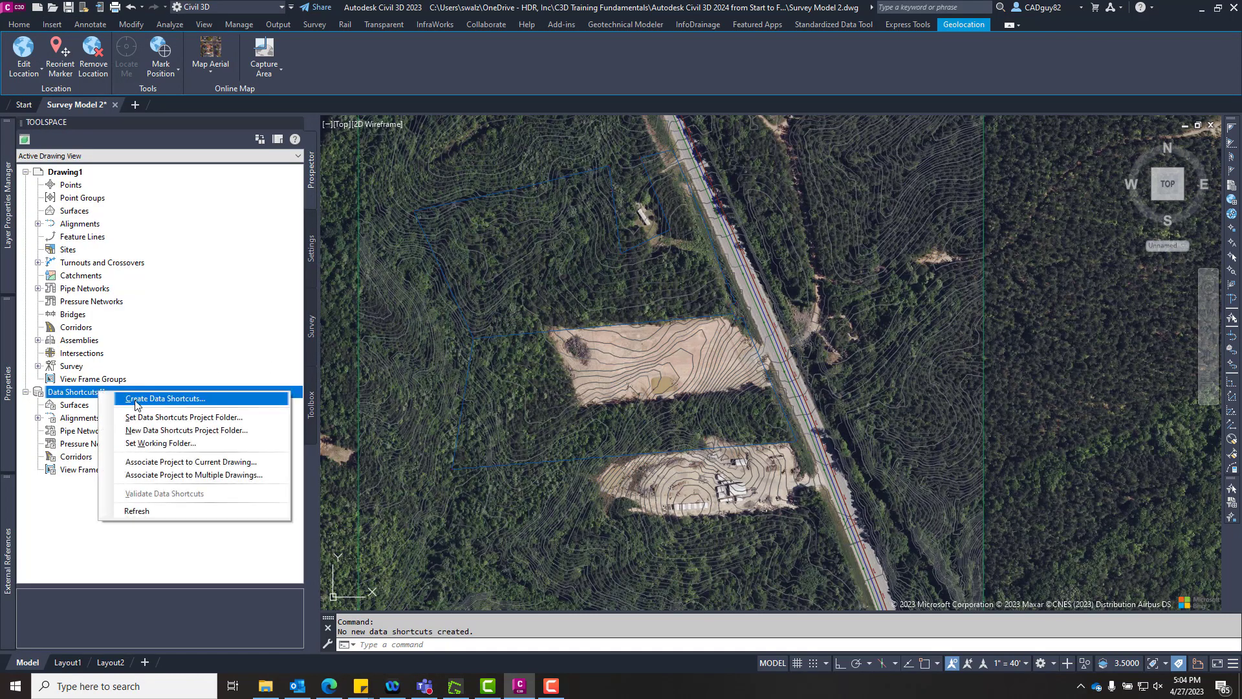
{"action": "left_click", "coordinate": [145, 432]}
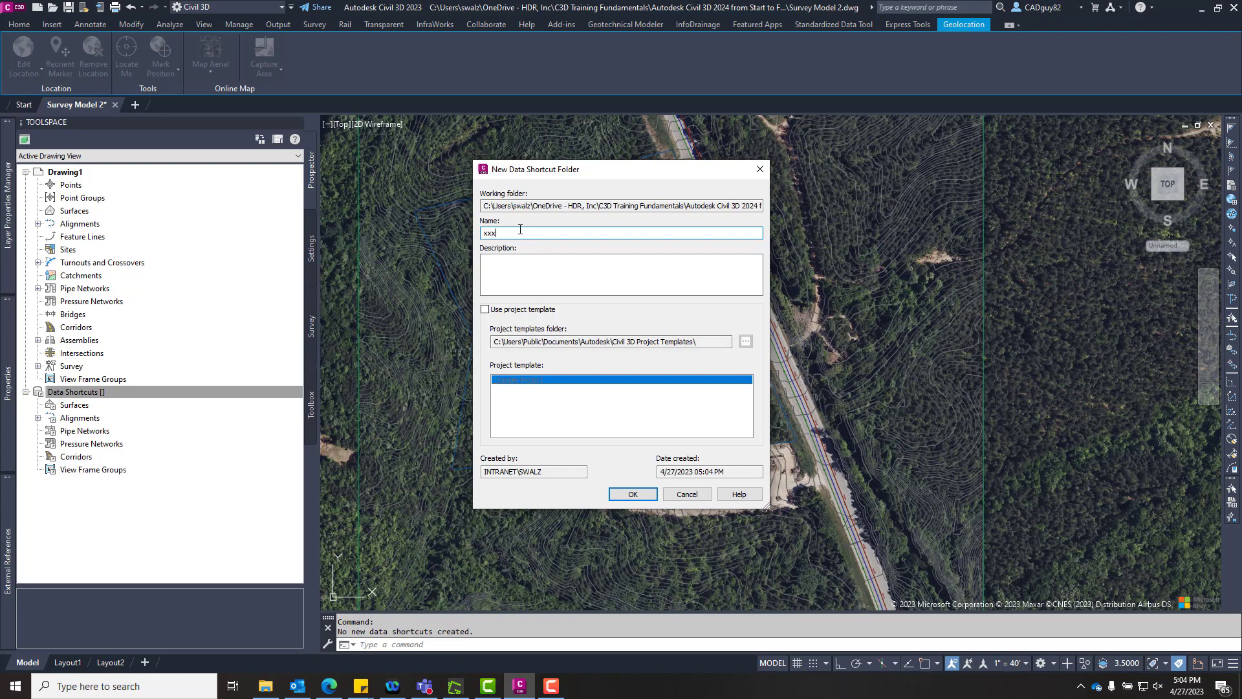
{"action": "key", "text": "BackSpace"}
{"action": "key", "text": "BackSpace"}
{"action": "key", "text": "BackSpace"}
{"action": "key", "text": "BackSpace"}
{"action": "key", "text": "BackSpace"}
{"action": "key", "text": "BackSpace"}
{"action": "key", "text": "BackSpace"}
{"action": "key", "text": "BackSpace"}
{"action": "key", "text": "Return"}
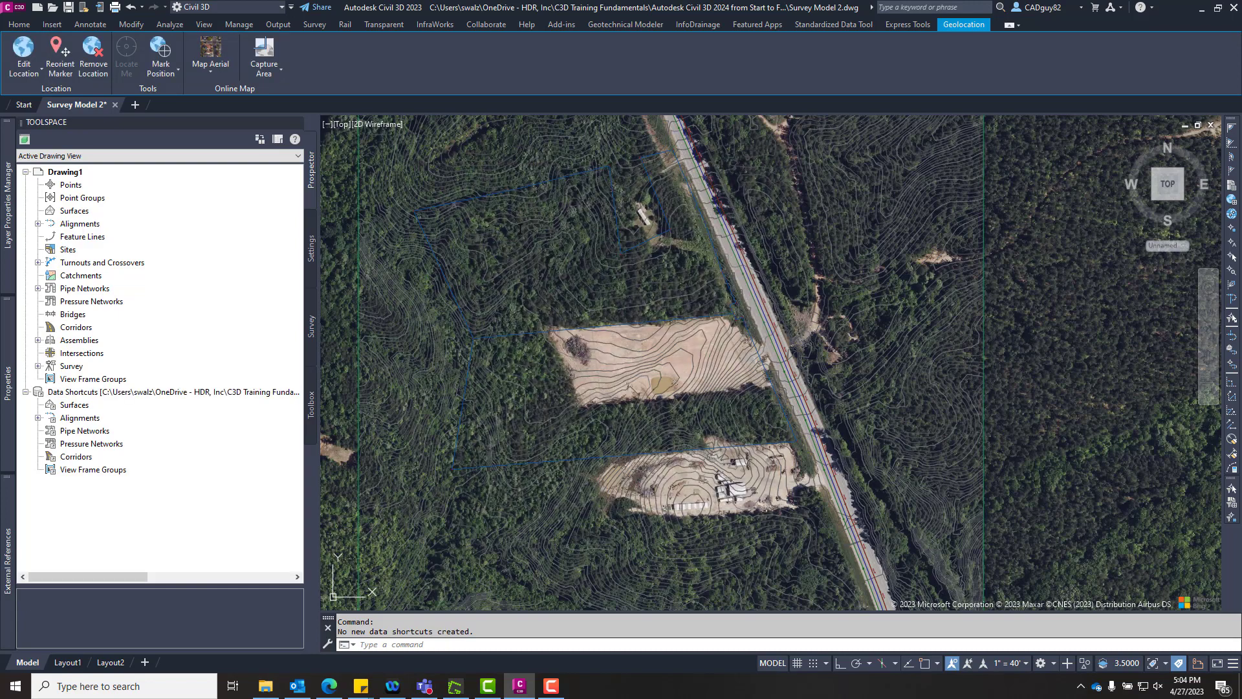
Associate Survey Model 2.dwg with the XXXXXX Data Shortcuts project.
{"action": "right_click", "coordinate": [214, 396]}
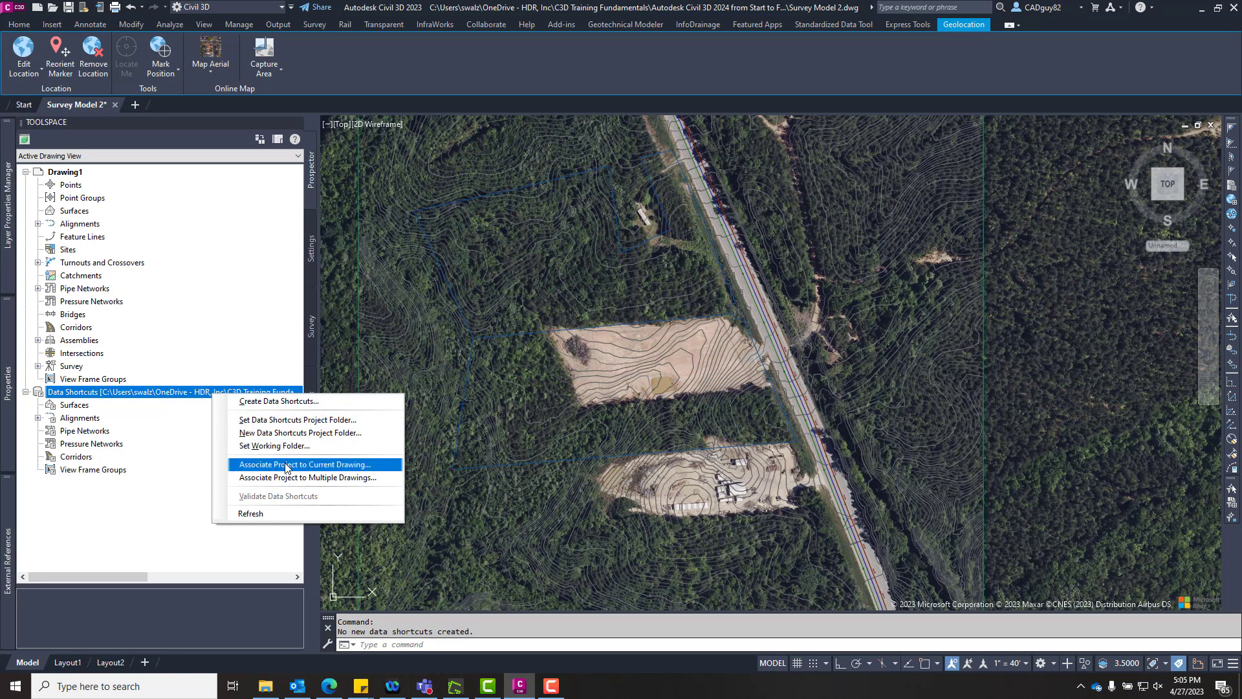
{"action": "left_click", "coordinate": [372, 466]}
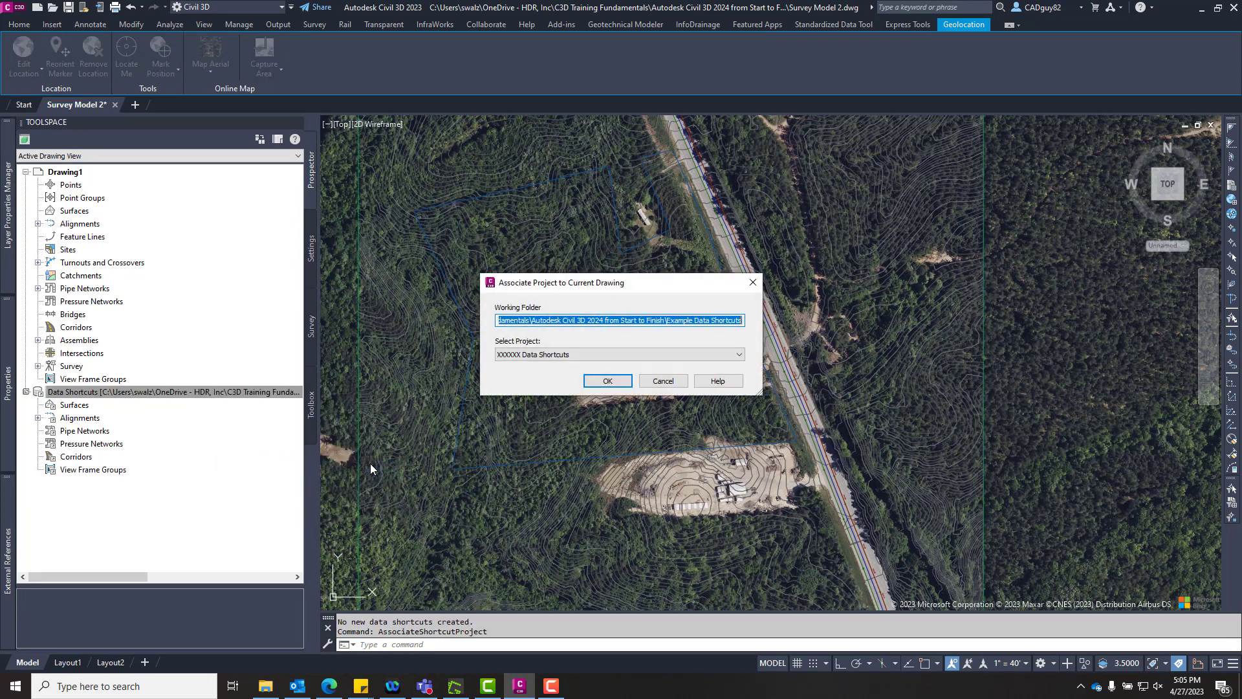
{"action": "left_click", "coordinate": [608, 354]}
{"action": "left_click", "coordinate": [608, 366]}
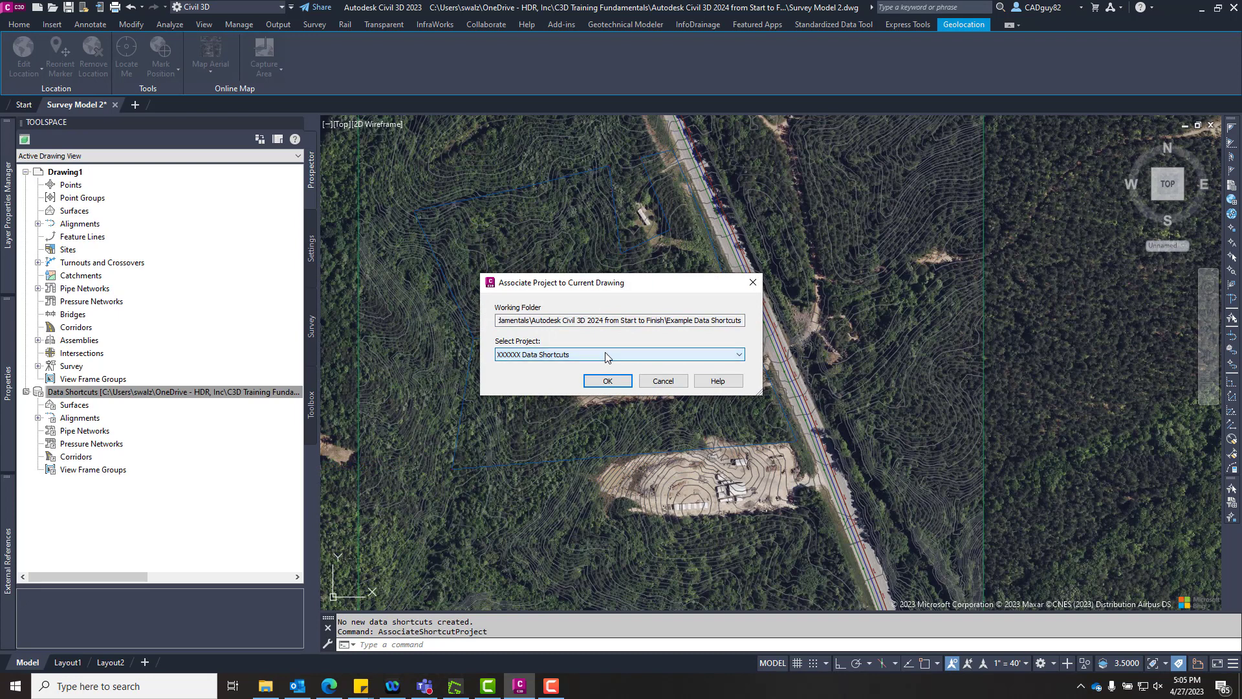
{"action": "left_click", "coordinate": [607, 381]}
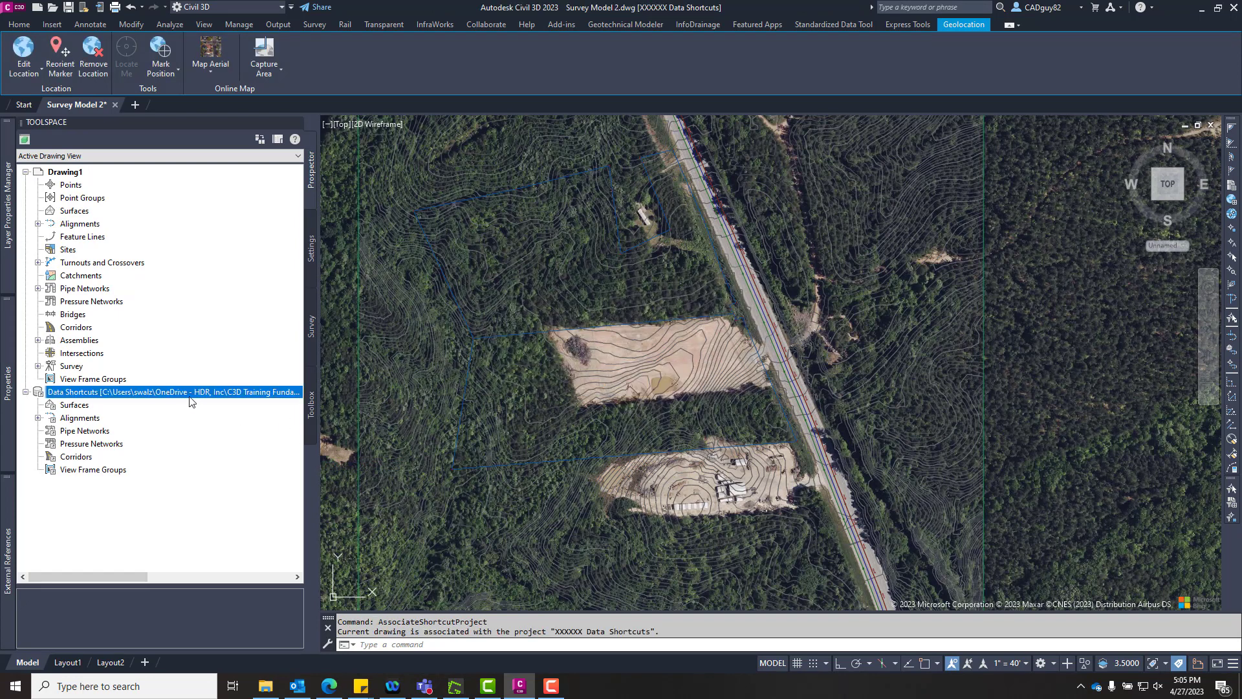
Widen the Toolspace and set the Data Shortcuts working folder to Start to Finish\Chapter 14.
{"action": "left_click_drag", "start_coordinate": [321, 439], "coordinate": [814, 405]}
{"action": "right_click", "coordinate": [601, 400]}
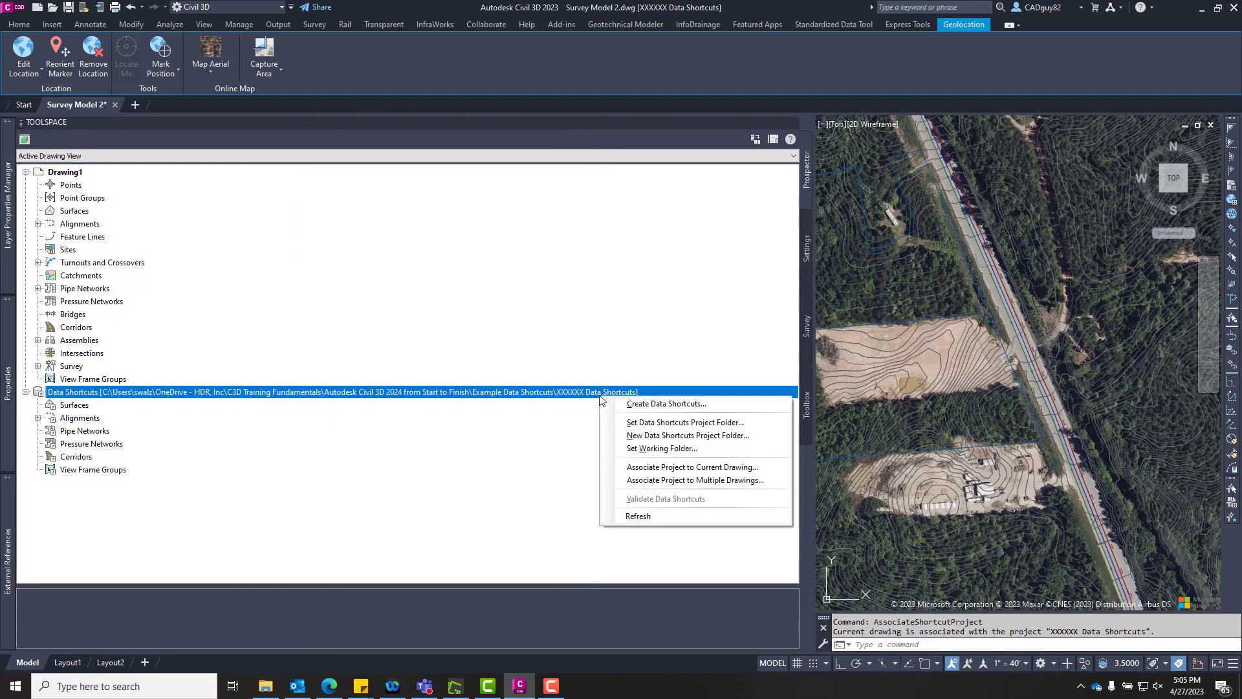
{"action": "left_click", "coordinate": [659, 449]}
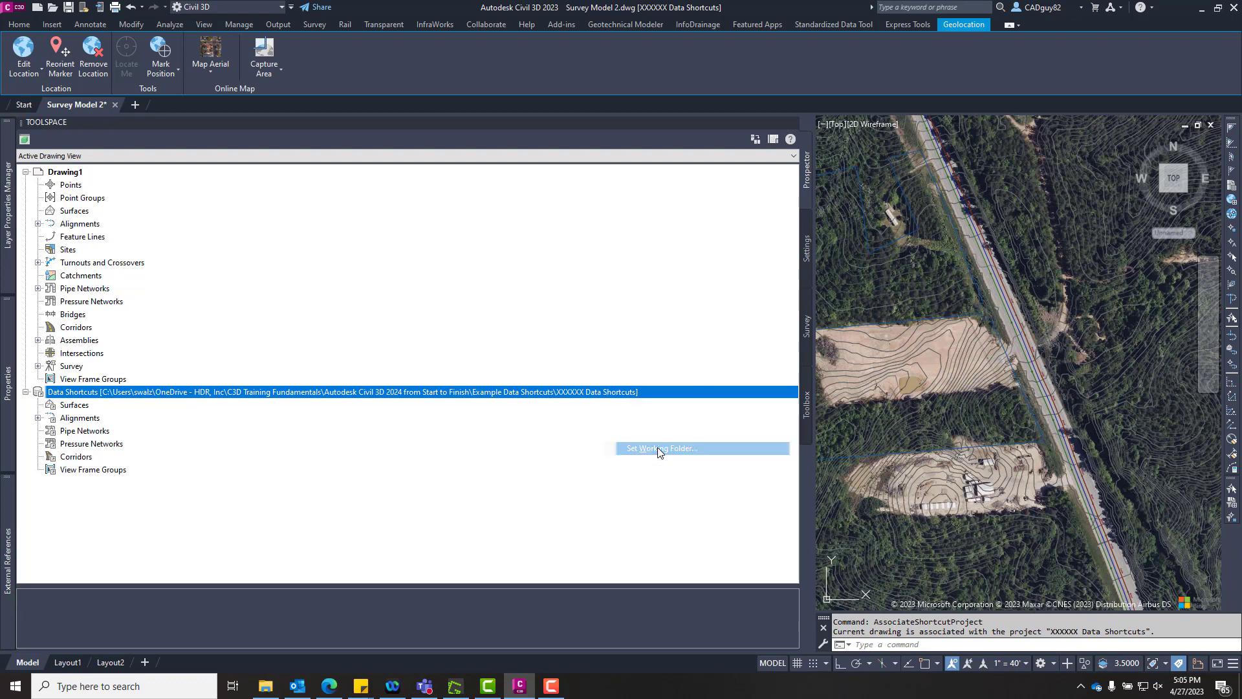
{"action": "left_click", "coordinate": [219, 33]}
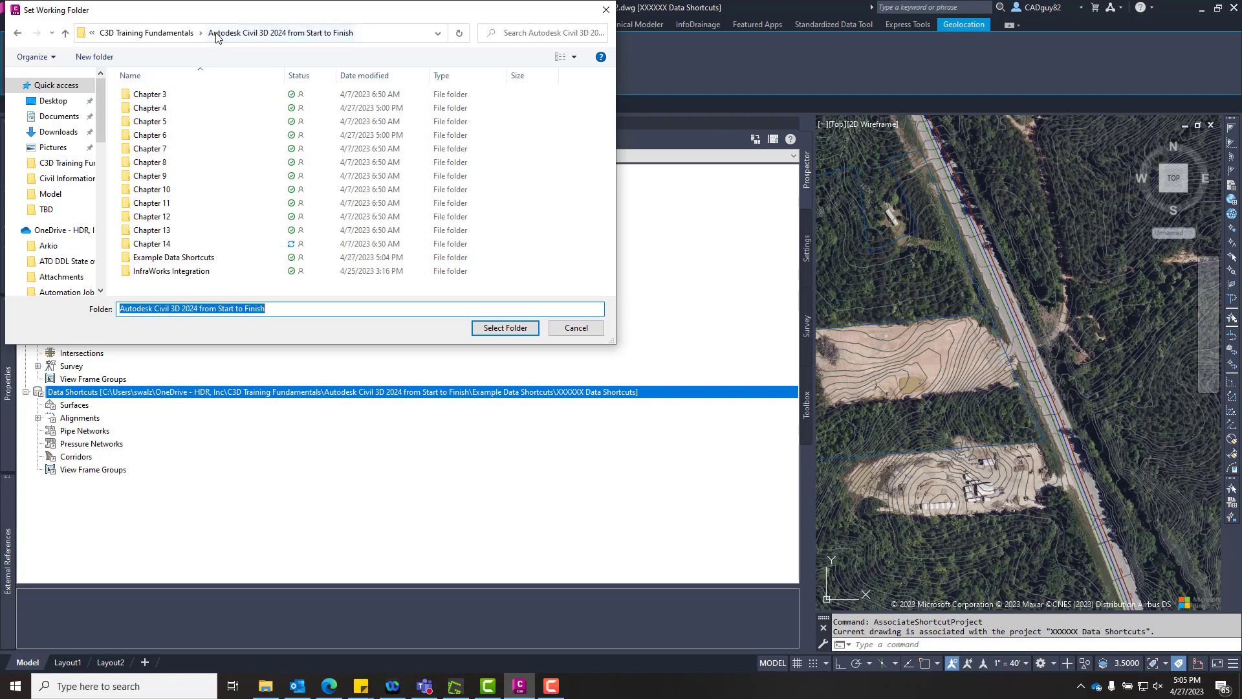
{"action": "double_click", "coordinate": [170, 249]}
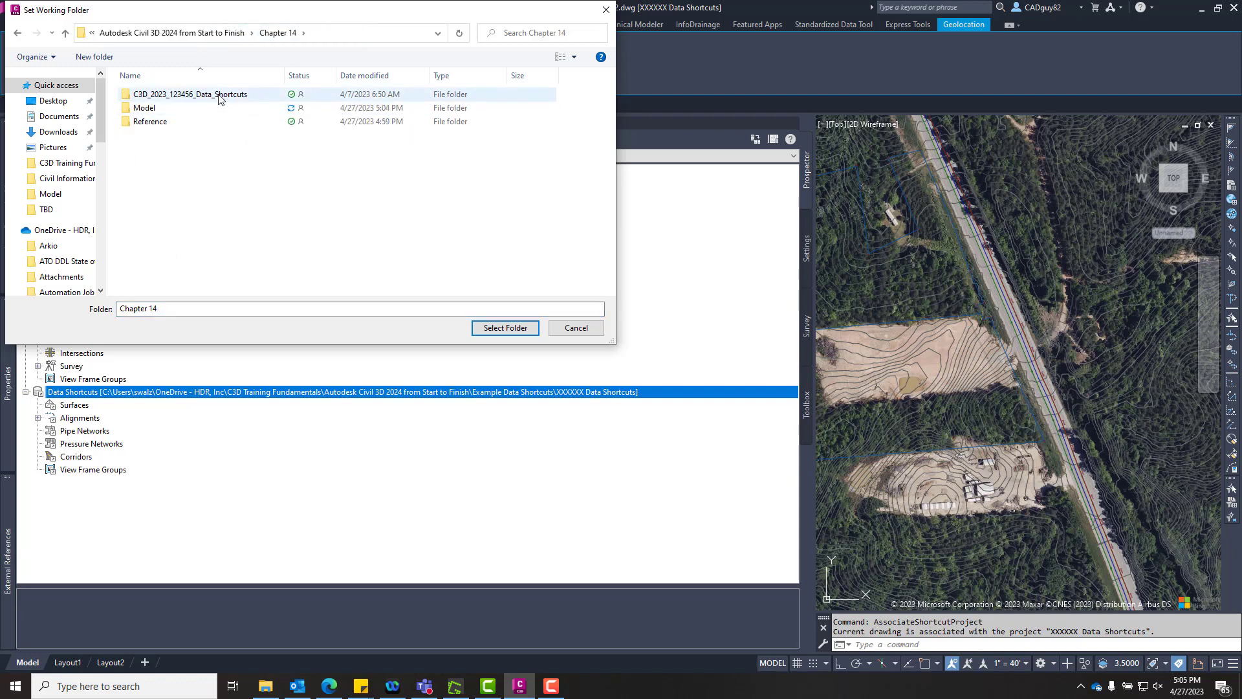
{"action": "left_click", "coordinate": [511, 329]}
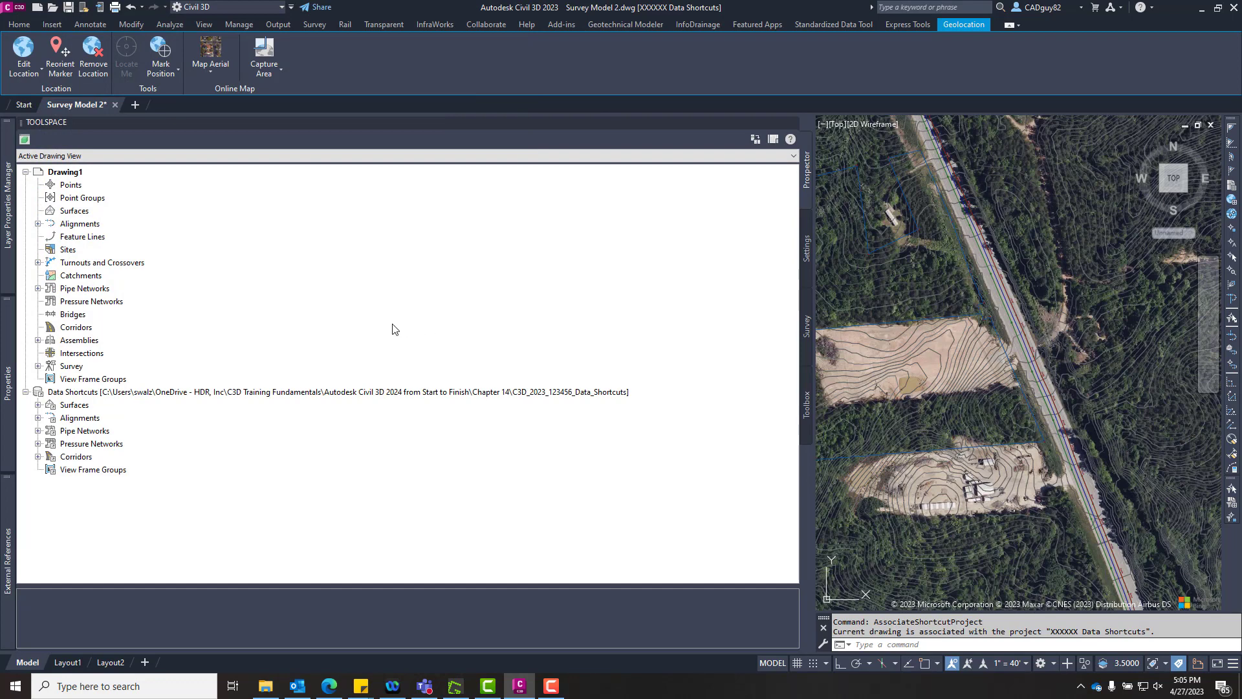
Associate the current drawing with the C3D_2023_123456_Data_Shortcuts project.
{"action": "right_click", "coordinate": [554, 394]}
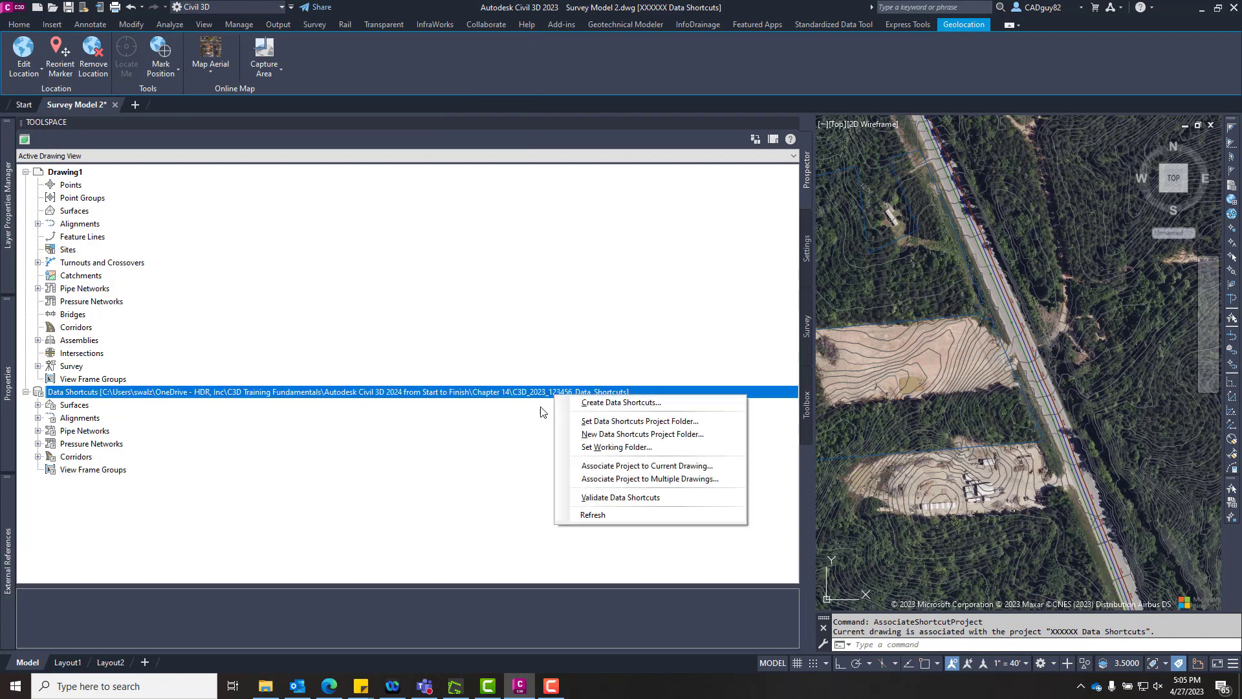
{"action": "left_click", "coordinate": [612, 466]}
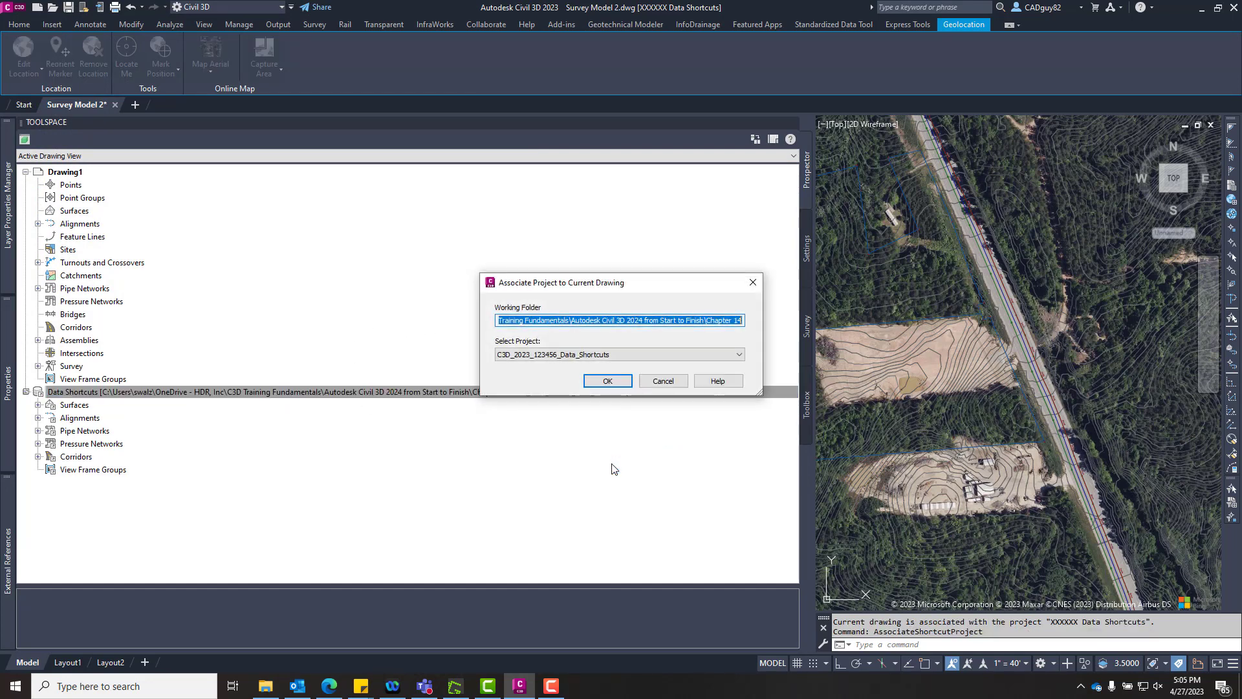
{"action": "left_click", "coordinate": [655, 354]}
{"action": "left_click", "coordinate": [641, 366]}
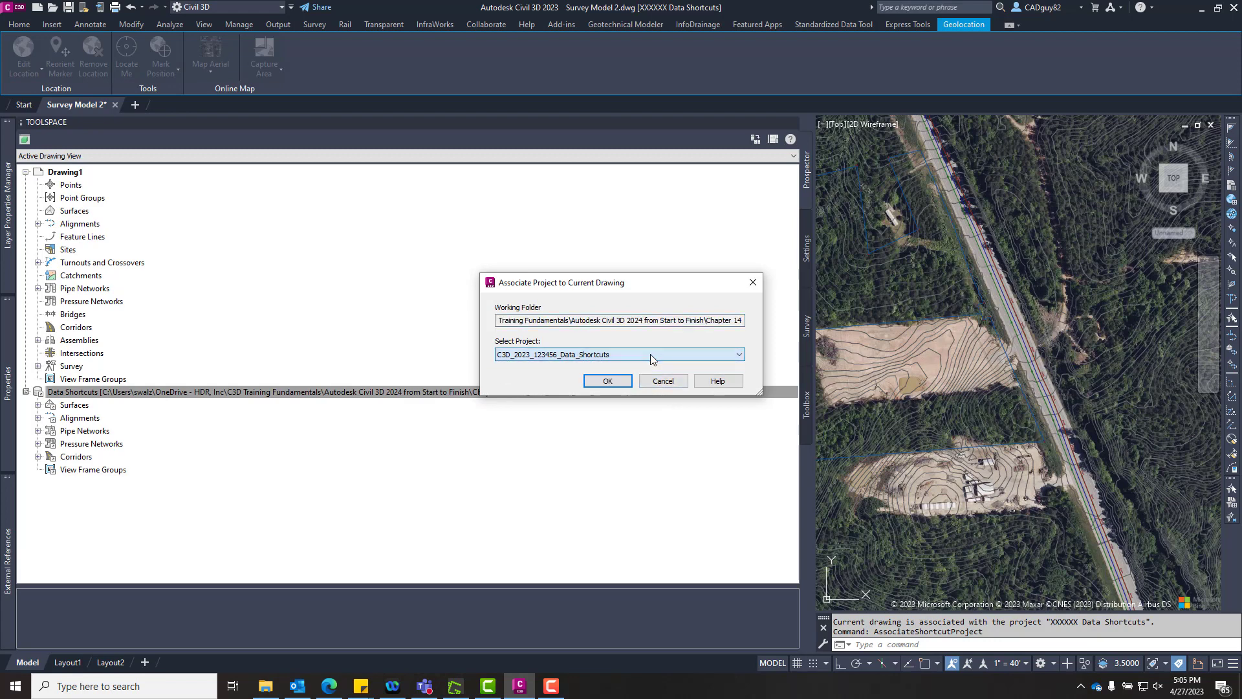
{"action": "left_click", "coordinate": [609, 381]}
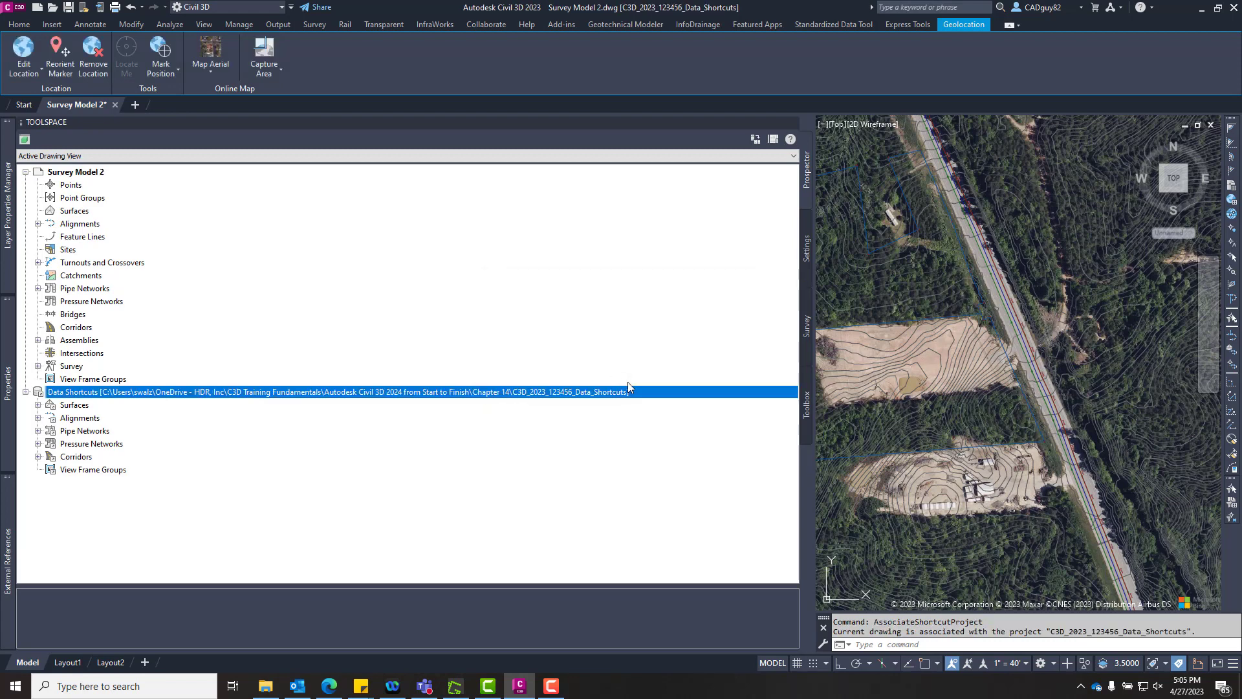
Expand the Existing and Proposed Conditions surfaces and the centerline alignment groups.
{"action": "left_click", "coordinate": [38, 405]}
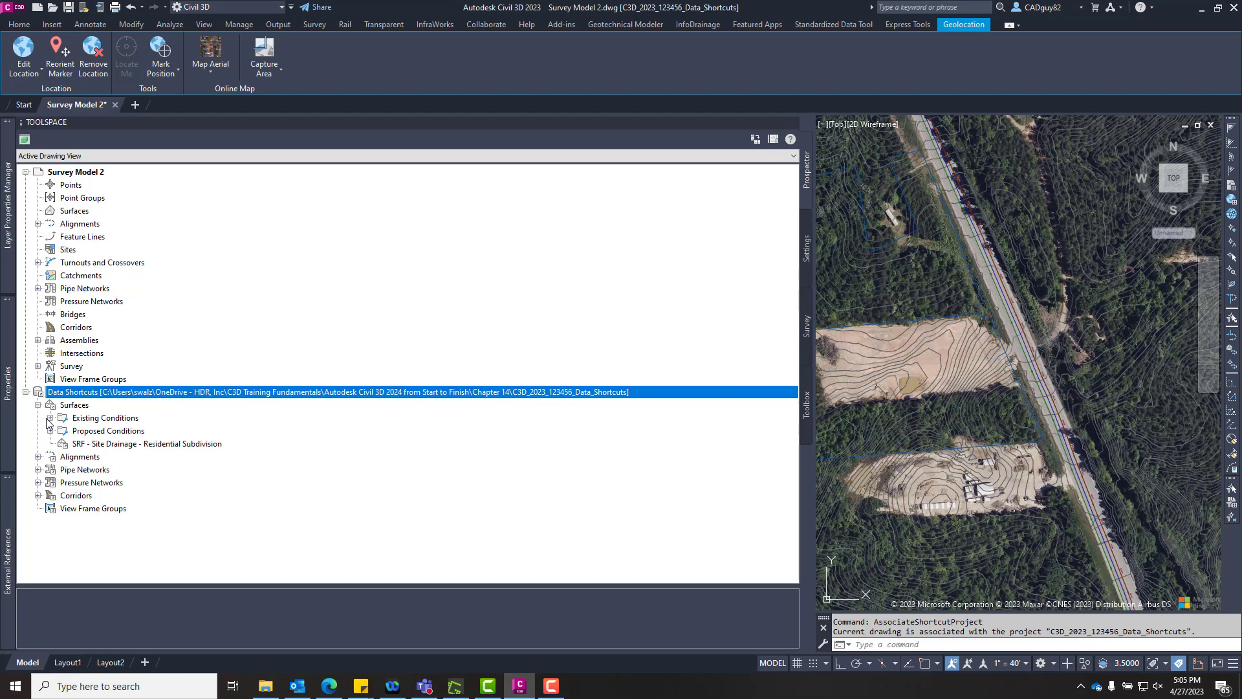
{"action": "left_click", "coordinate": [50, 418]}
{"action": "left_click", "coordinate": [50, 444]}
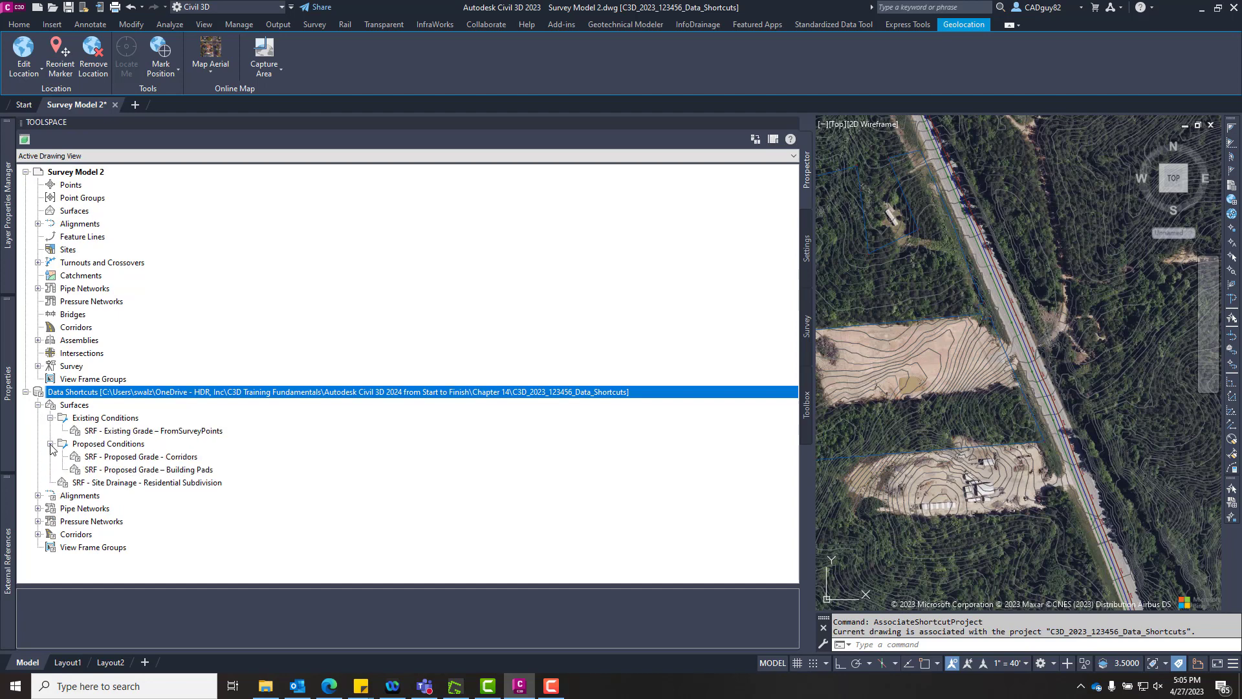
{"action": "left_click", "coordinate": [37, 495]}
{"action": "left_click", "coordinate": [50, 509]}
{"action": "scroll", "coordinate": [154, 414], "scroll_direction": "down", "scroll_amount": 2}
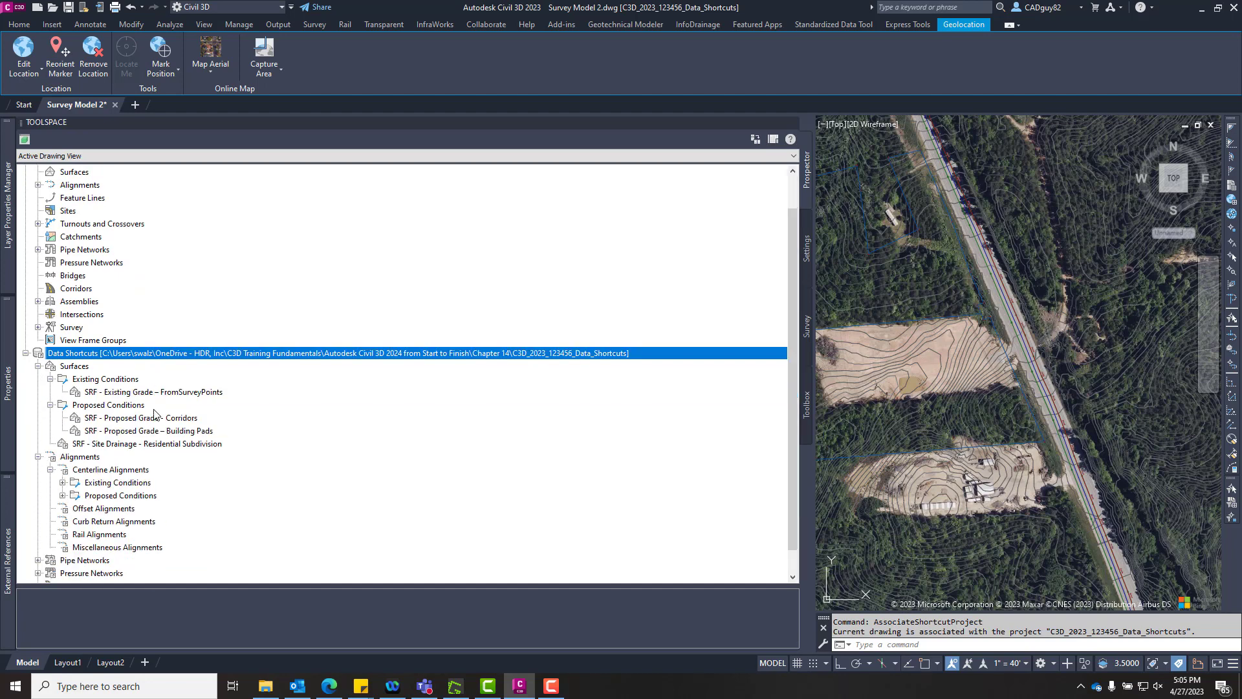
{"action": "scroll", "coordinate": [154, 414], "scroll_direction": "down", "scroll_amount": 1}
{"action": "left_click", "coordinate": [63, 470]}
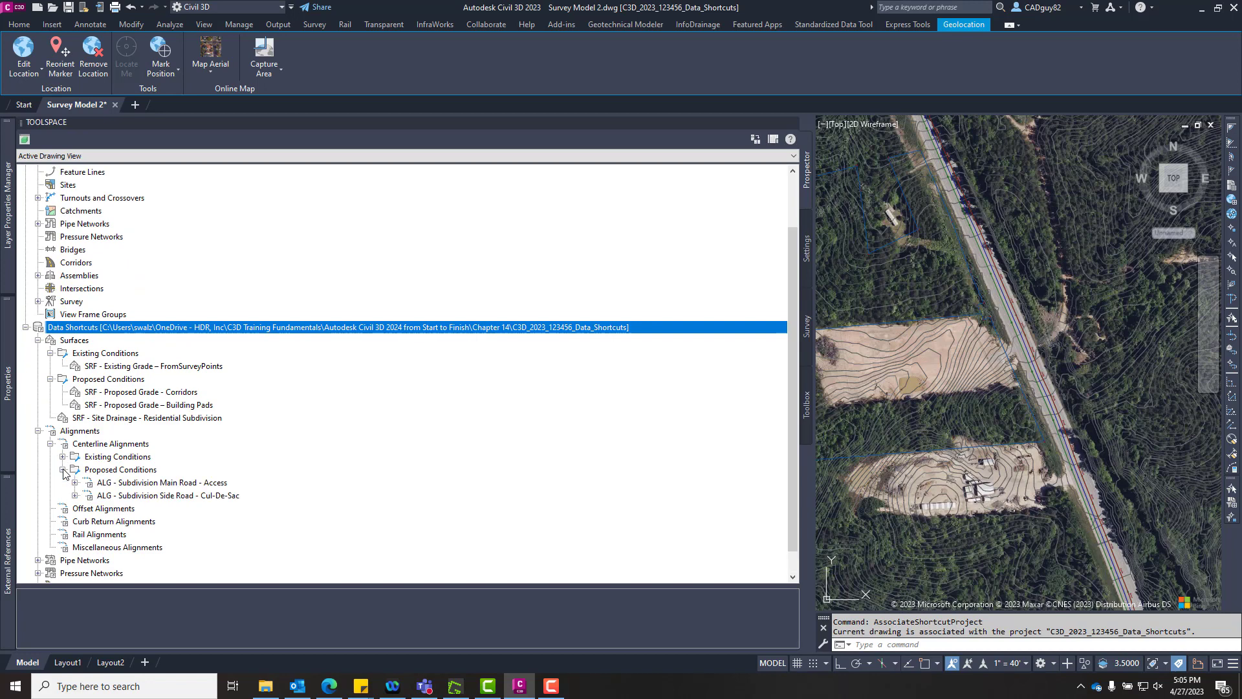
{"action": "scroll", "coordinate": [76, 450], "scroll_direction": "down", "scroll_amount": 1}
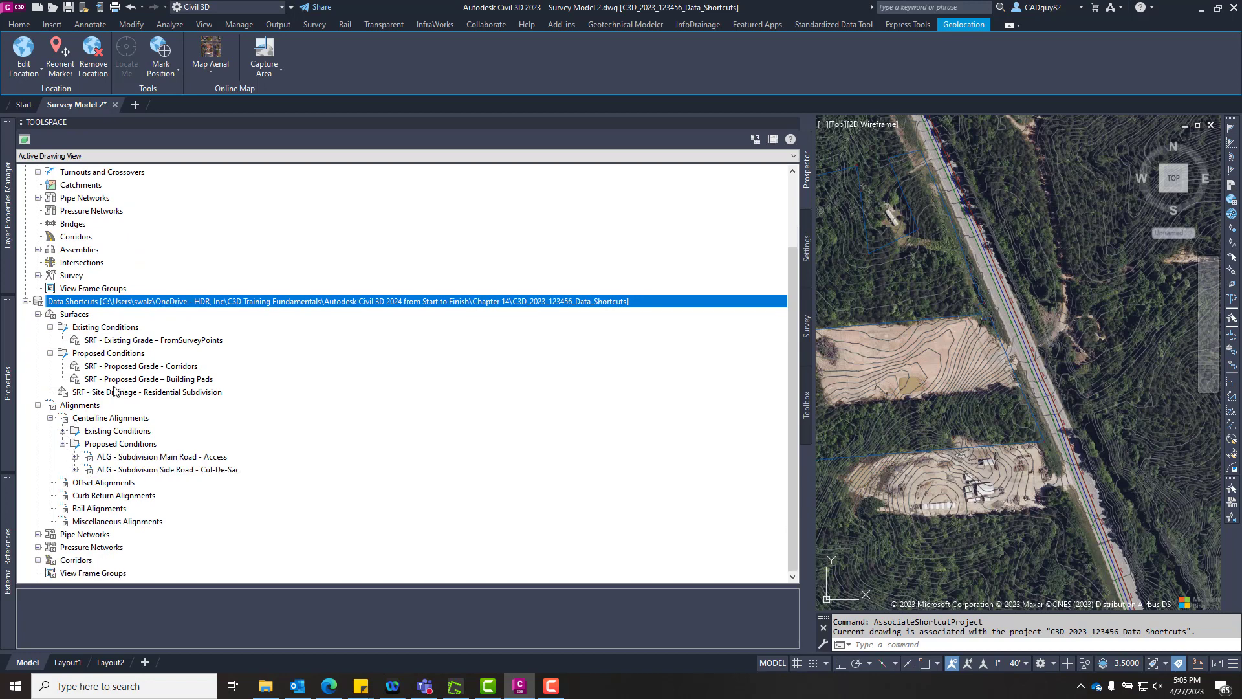